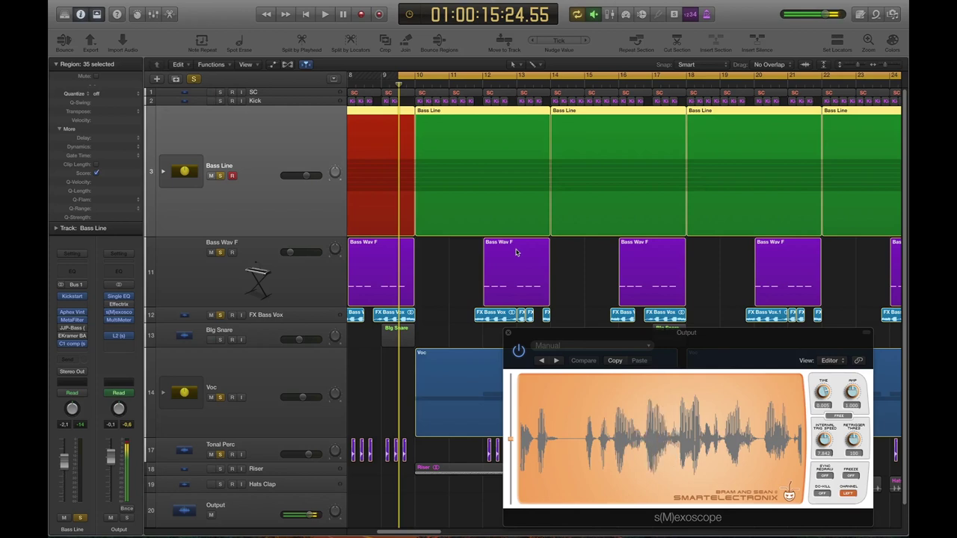
Step: Open the MetaFilter insert of the Bass Line channel and move its window aside over the arrangement
key(XF86AudioRaiseVolume)
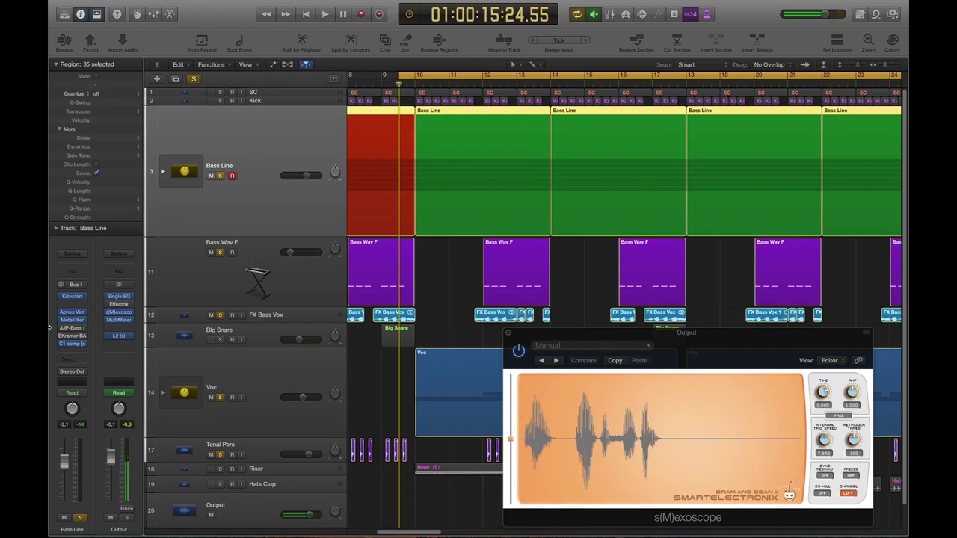
click(71, 319)
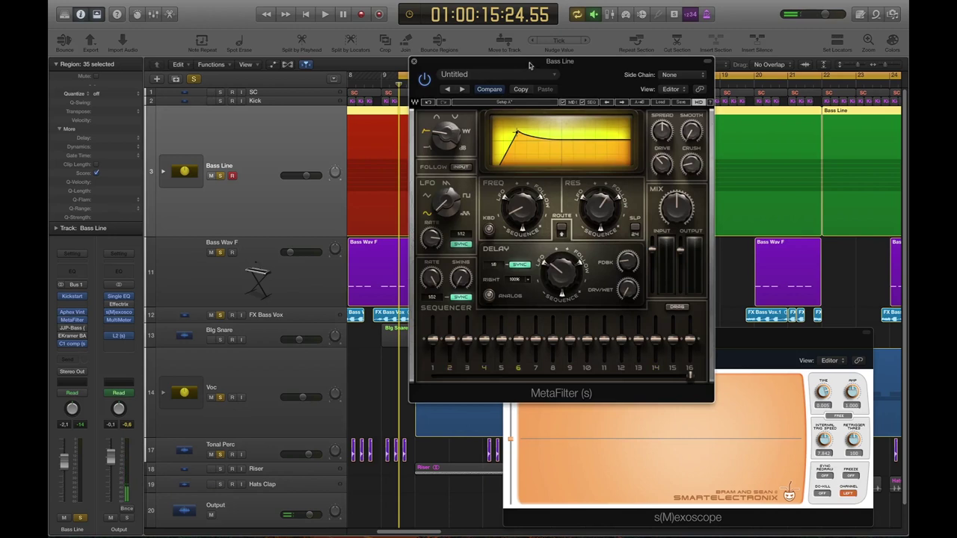
drag(529, 65, 638, 116)
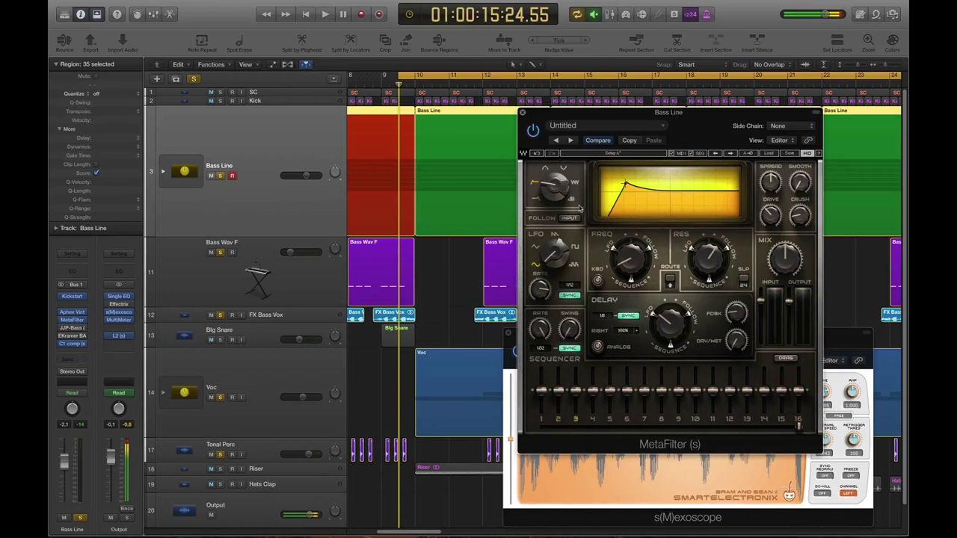
Step: Try the 24 slope option and a different Mix amount in MetaFilter, and set Mix back to 0
click(743, 278)
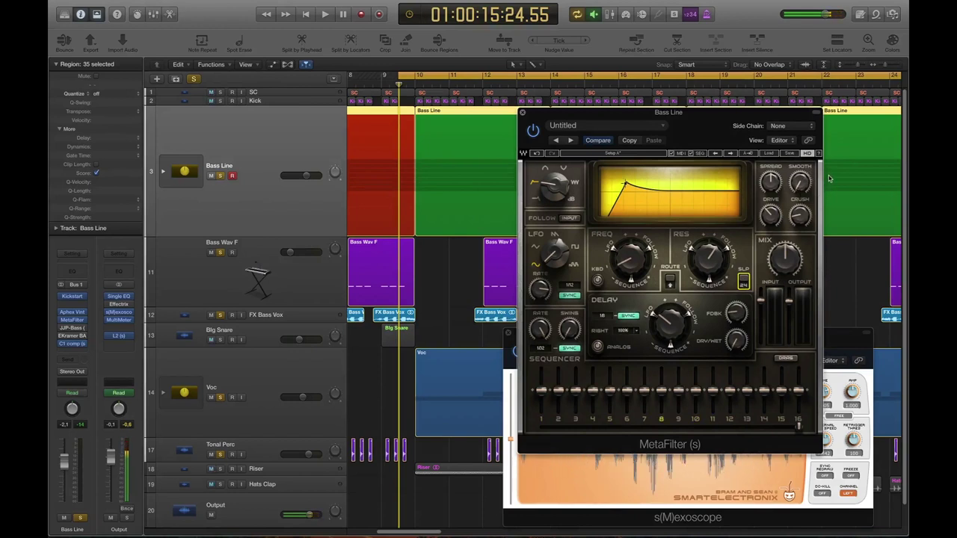
click(782, 260)
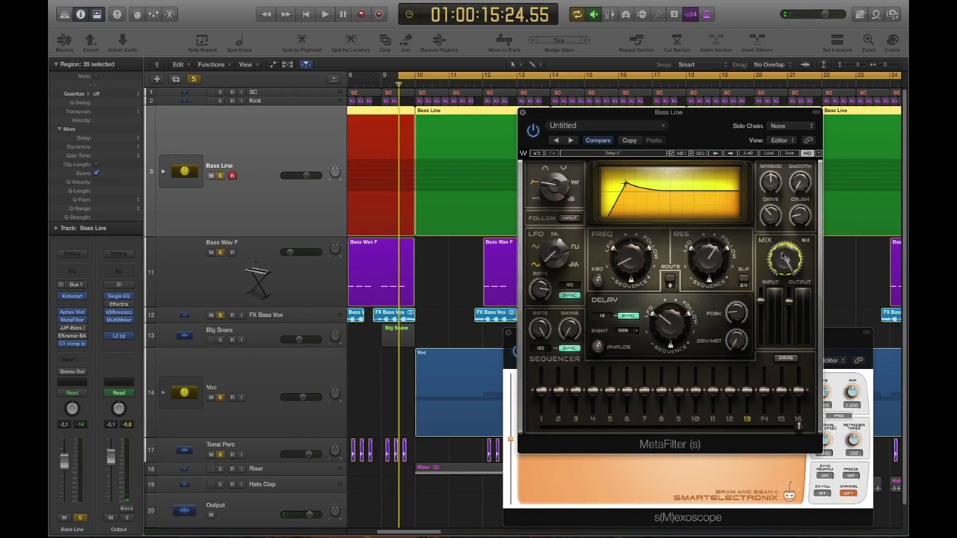
text(0)
key(Return)
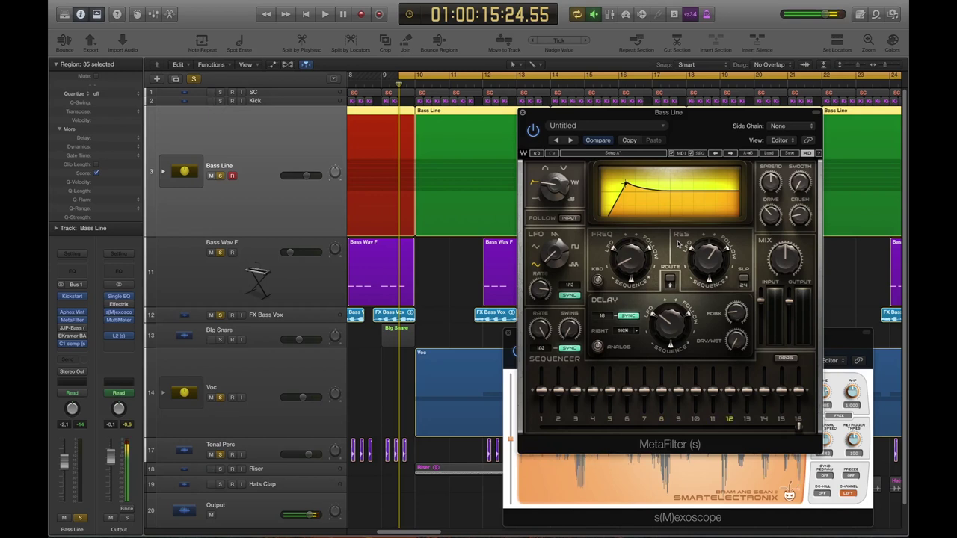
Step: Enter the filter's Freq value and raise the Res amount for a sharper peak at the cutoff
mouse_move(624, 263)
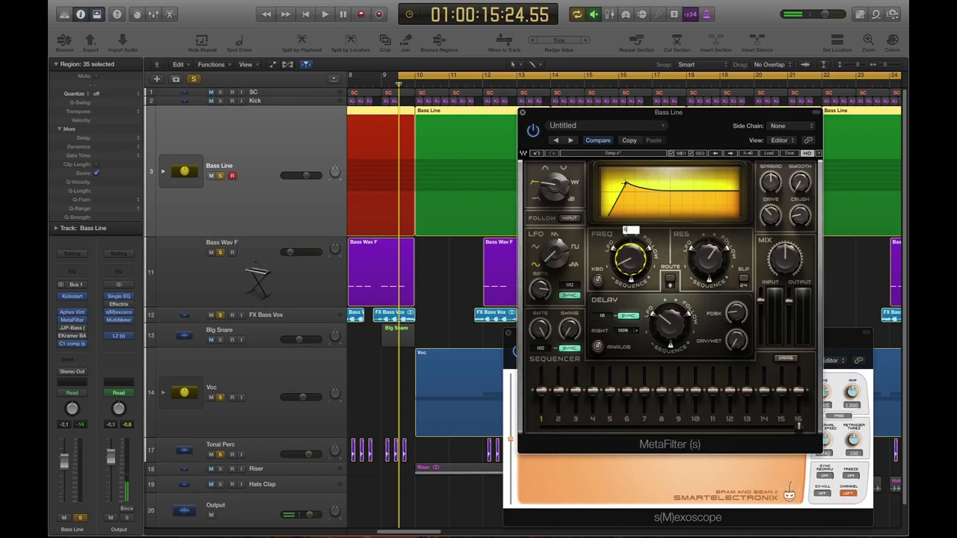
key(Return)
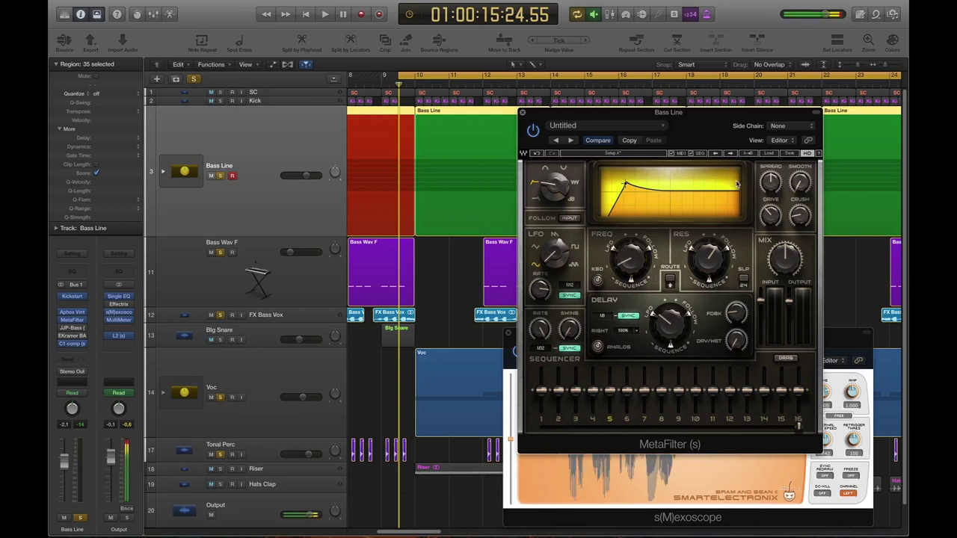
mouse_move(709, 255)
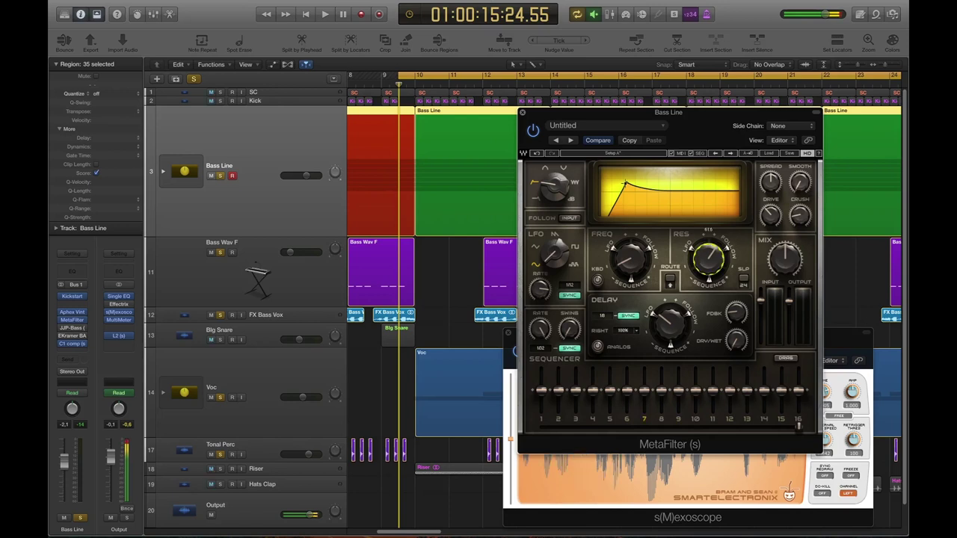
drag(709, 257, 708, 256)
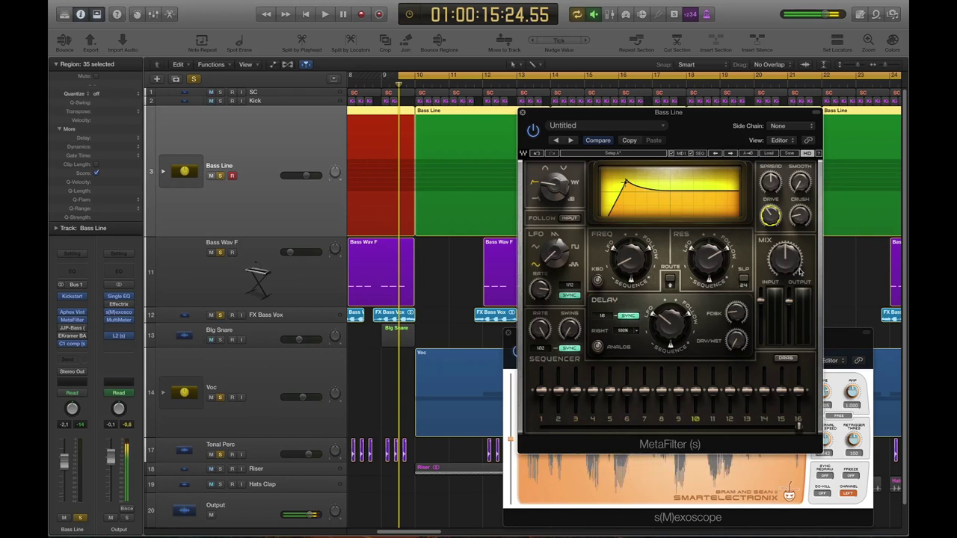
Step: Try slightly different Crush amounts in MetaFilter, around 16.6
click(799, 219)
drag(799, 217, 799, 214)
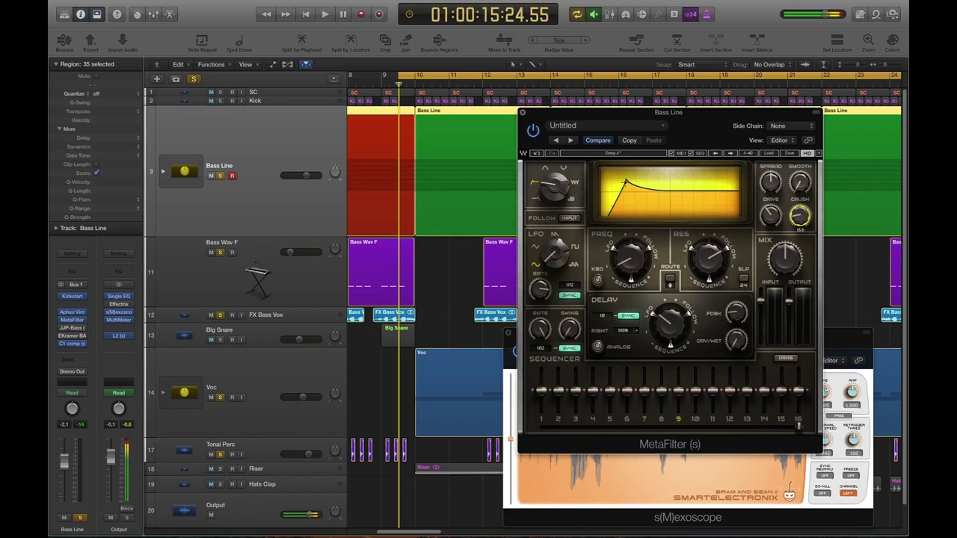
drag(799, 217, 799, 217)
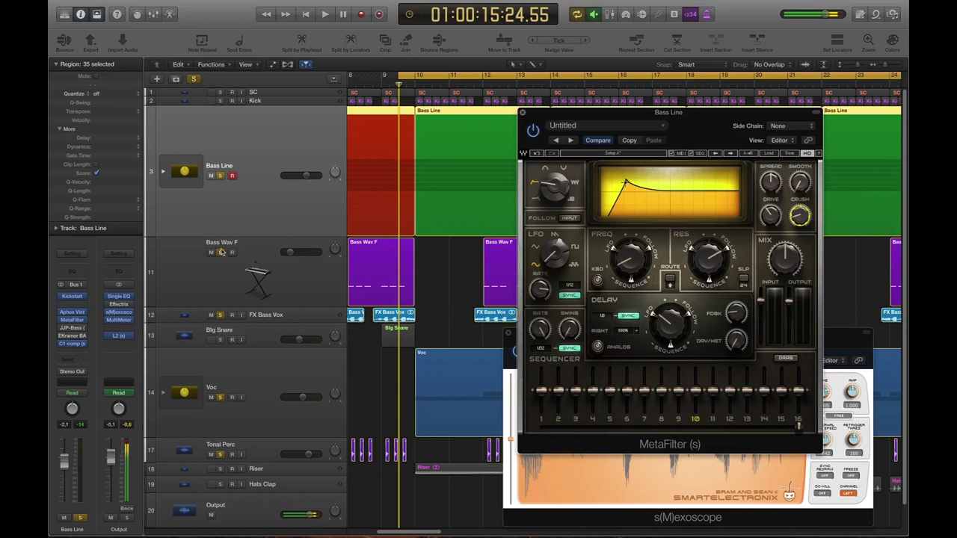
Step: Turn off solo on the Bass Wav F, FX Bass Vox, Voc and Tonal Perc tracks and start playback
mouse_move(220, 254)
mouse_down()
mouse_move(217, 426)
mouse_move(216, 262)
mouse_up()
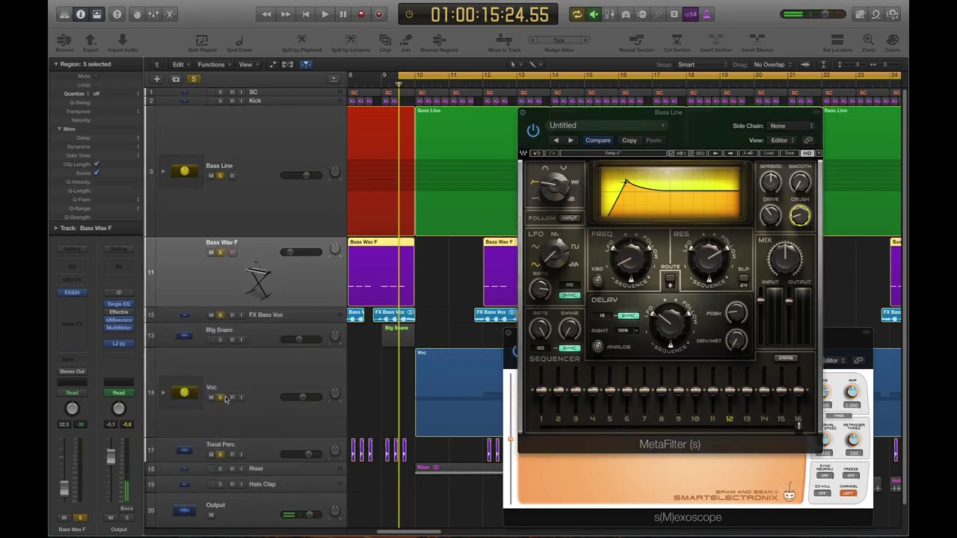
click(220, 455)
key(space)
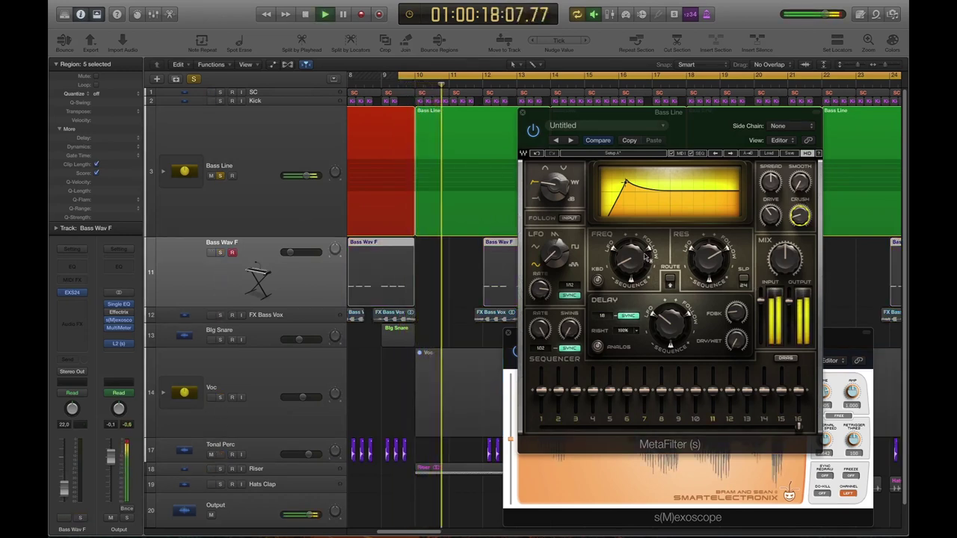
Step: Raise MetaFilter's Crush amount strongly while the soloed bass line plays, and stop playback
mouse_move(633, 258)
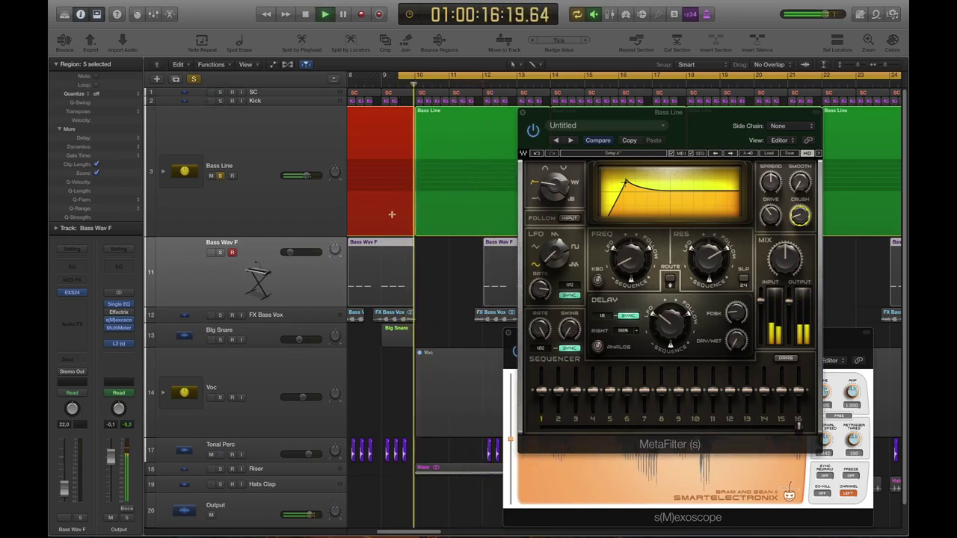
drag(802, 215, 803, 172)
key(space)
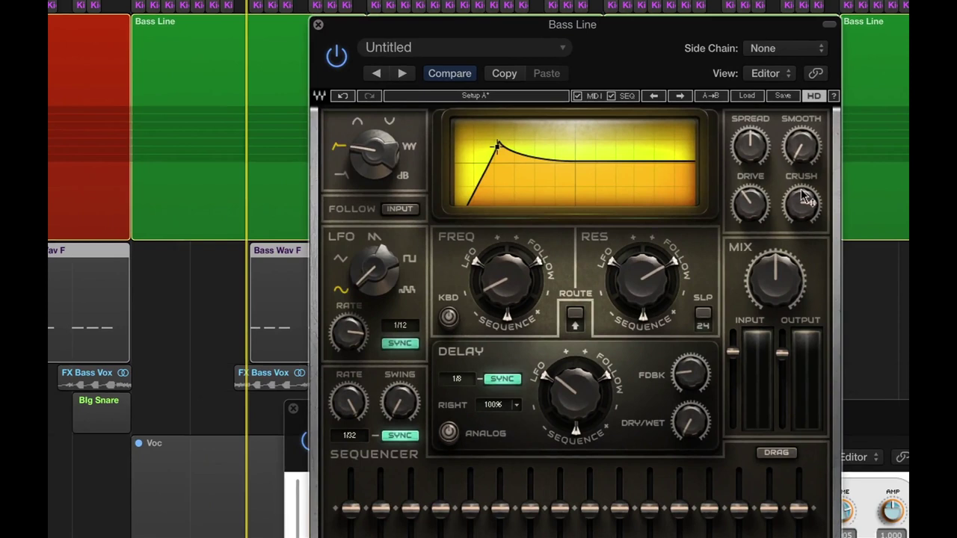
Step: Resume playback and lower the Crush amount while listening to the bass line
mouse_move(800, 198)
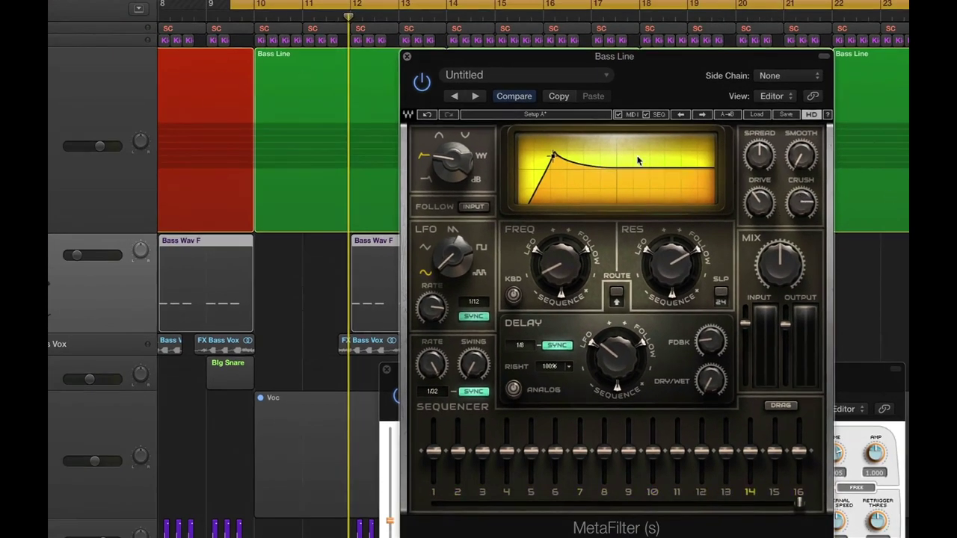
key(space)
drag(799, 204, 799, 238)
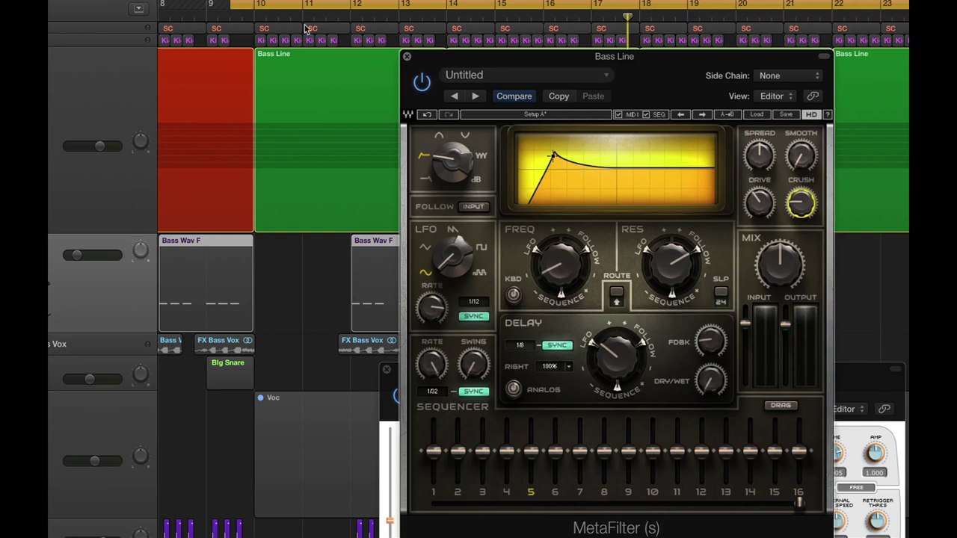
Step: Play the bass line from bar 10, set Crush to about 40.1 during playback, and stop
click(252, 19)
key(space)
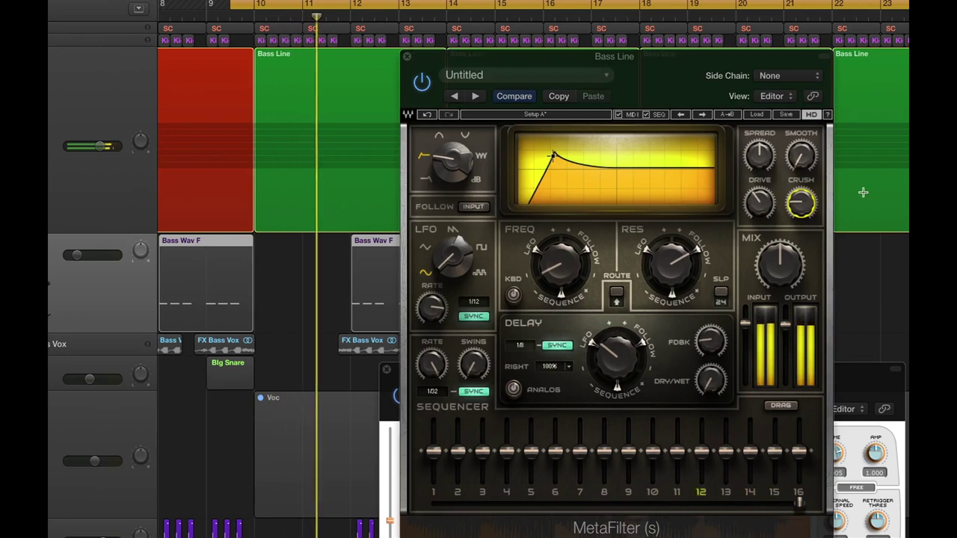
click(804, 209)
drag(804, 210, 804, 204)
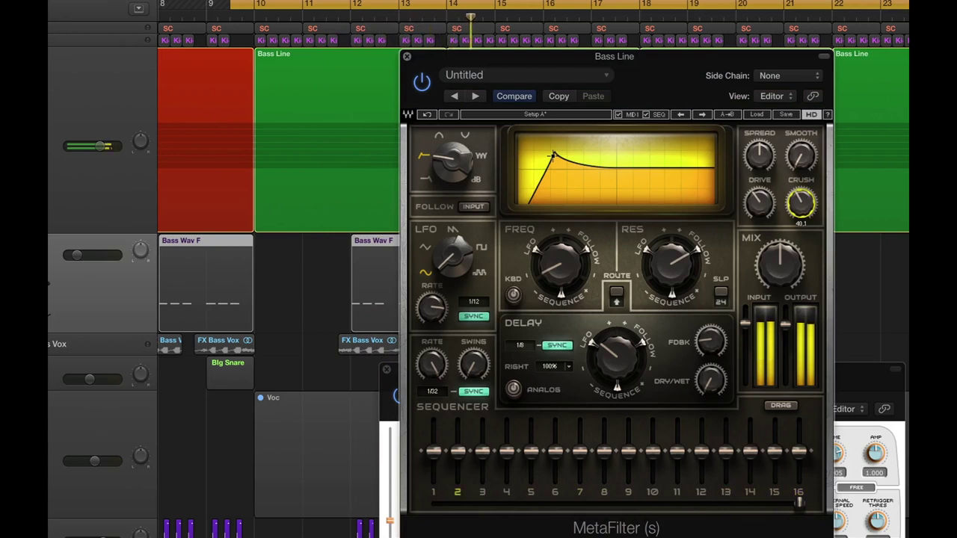
key(space)
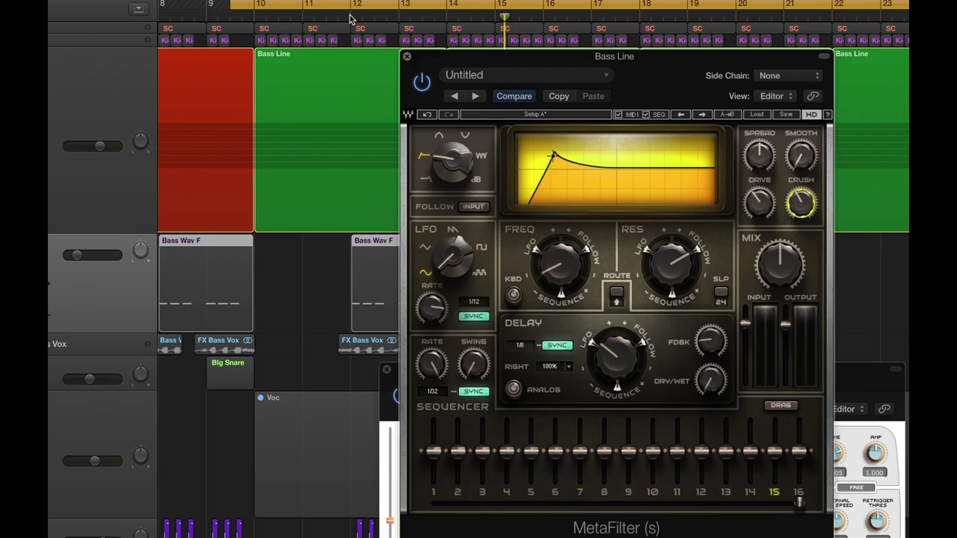
Step: Listen to the crushed bass line from bar 10 and again from bar 12
click(252, 16)
key(space)
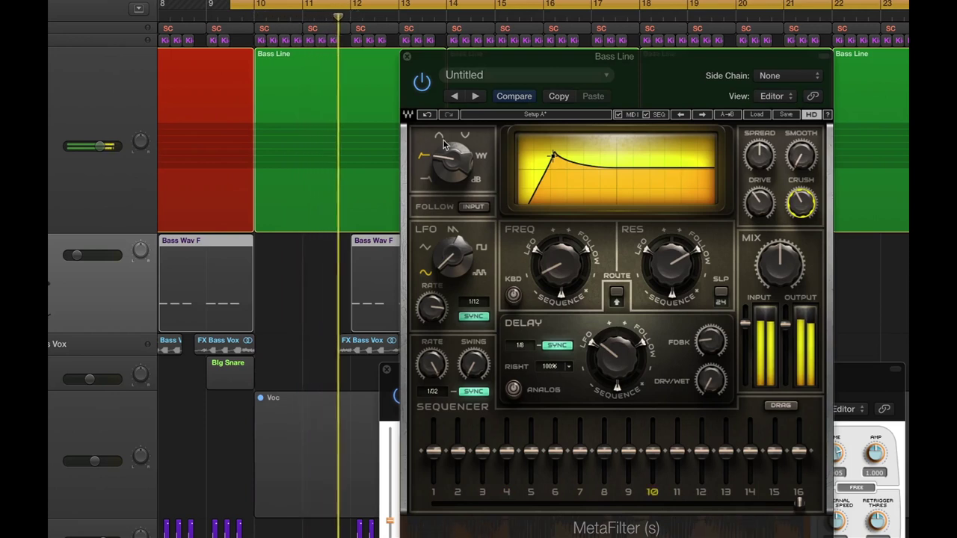
key(space)
click(350, 15)
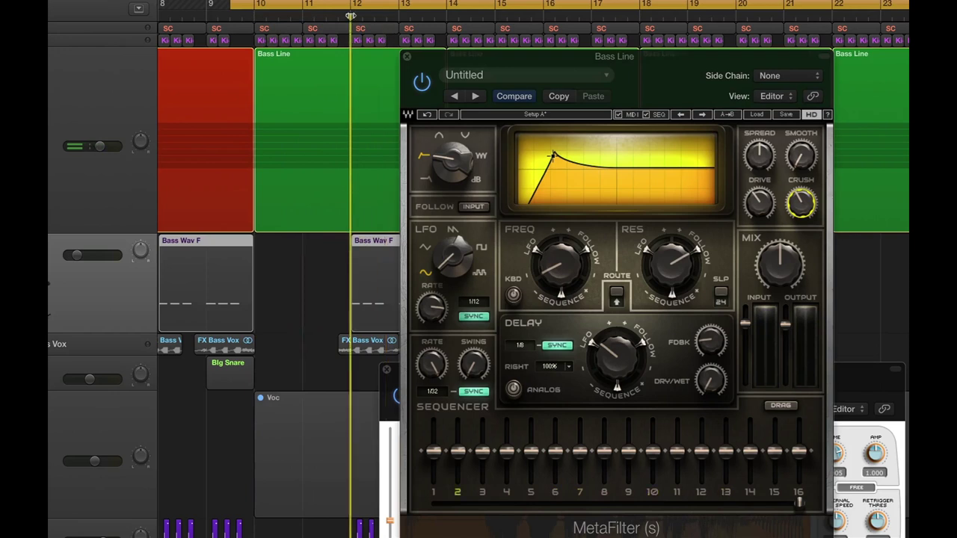
key(space)
key(space)
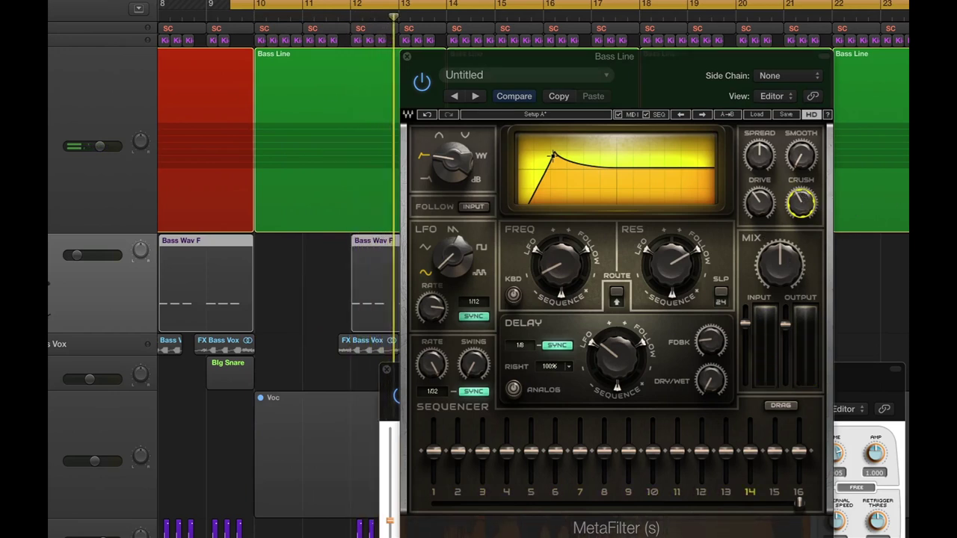
Step: Lower MetaFilter's Crush amount to a subtle level and move the plug-in window
click(800, 202)
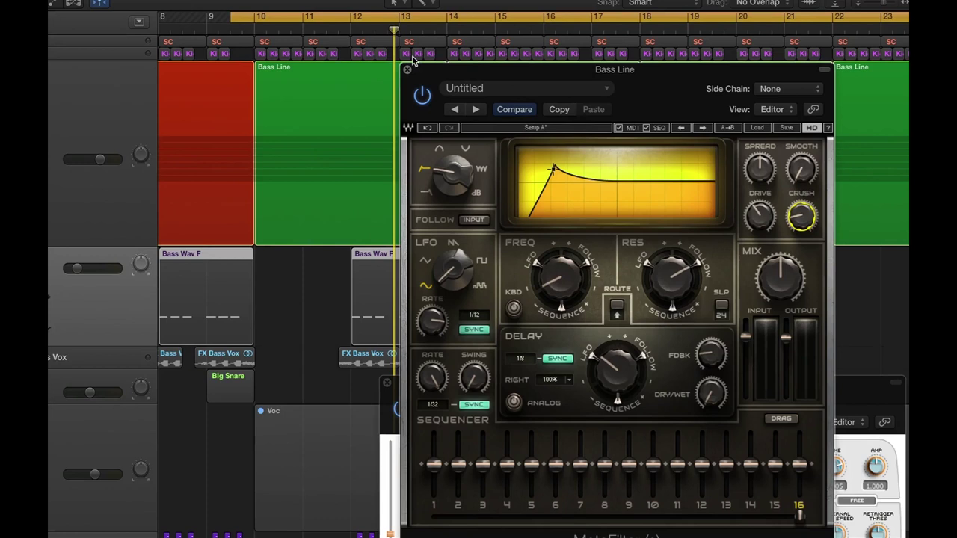
drag(449, 67, 481, 28)
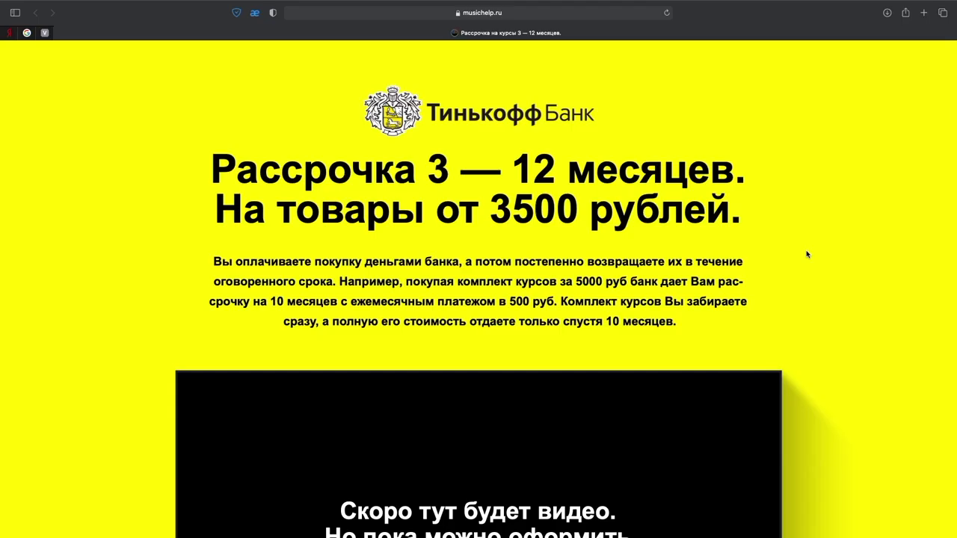
Step: In the browser, read through the installment terms and the Logic Pro X course lists on the musichelp.ru page
scroll(806, 254, down, 10)
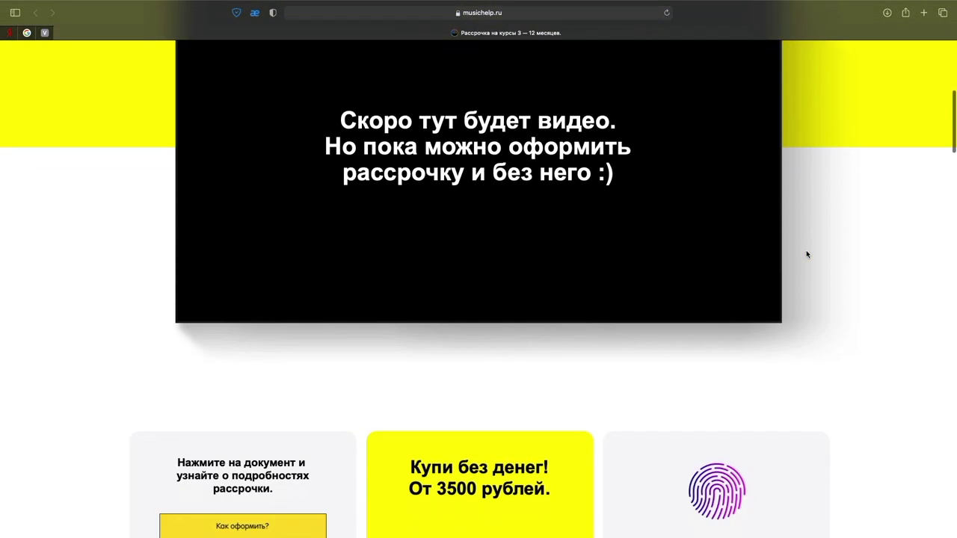
scroll(805, 254, down, 6)
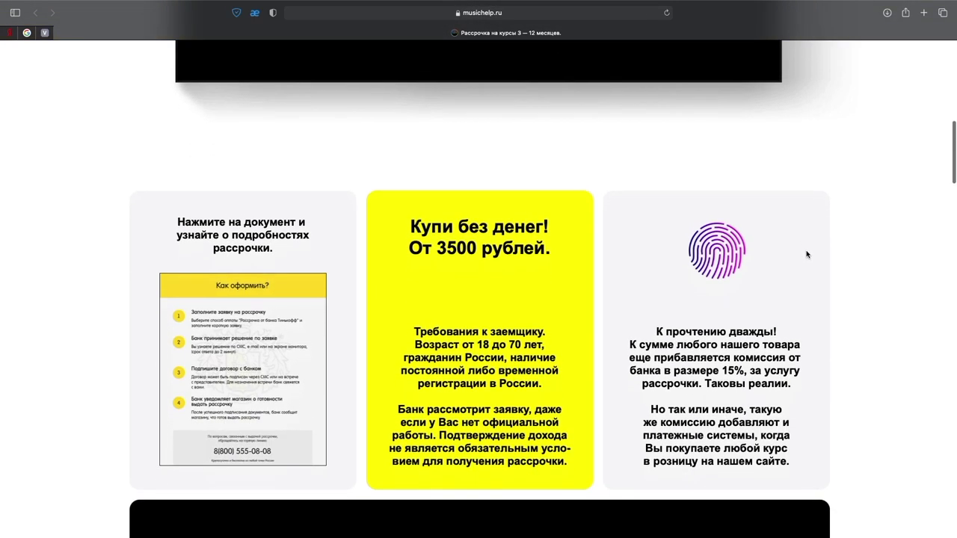
scroll(807, 254, down, 4)
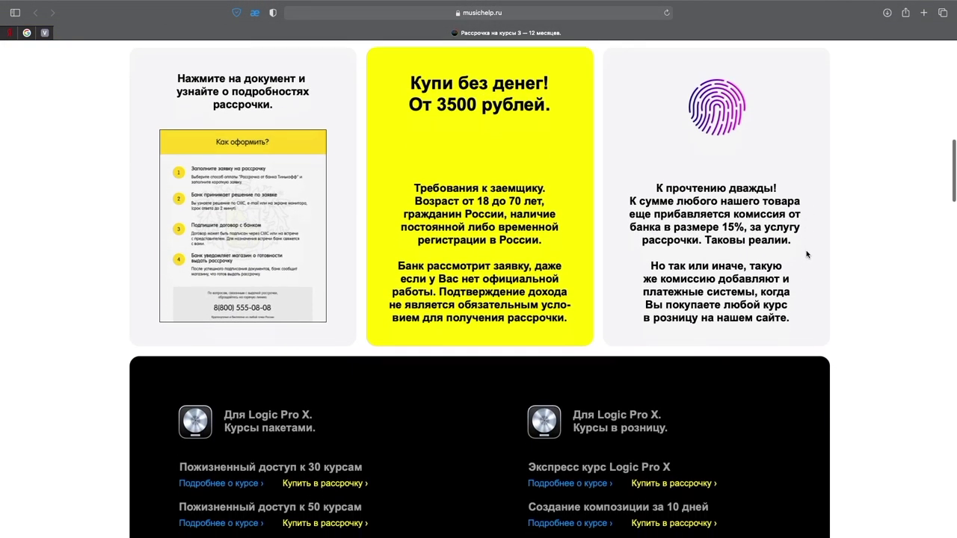
scroll(806, 254, down, 7)
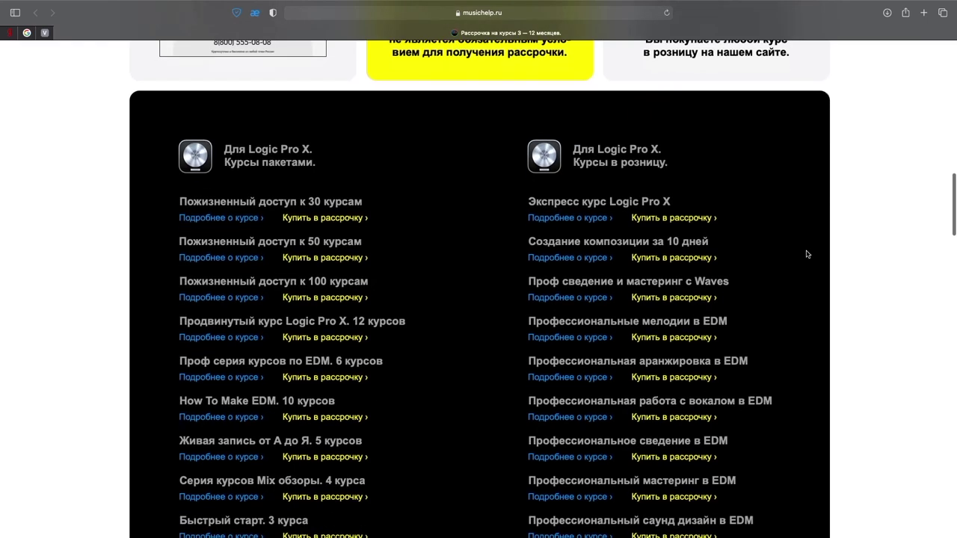
scroll(806, 254, down, 1)
scroll(806, 254, down, 5)
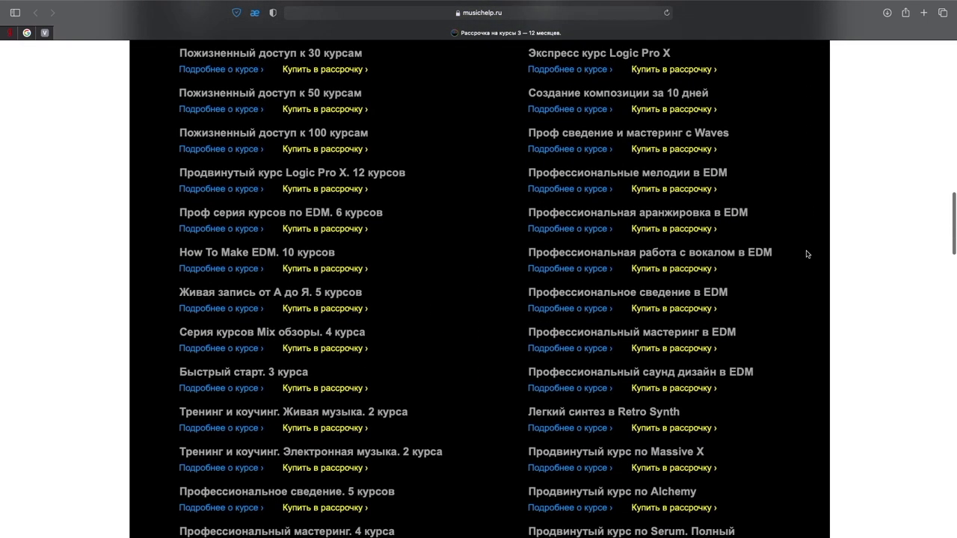
scroll(807, 254, down, 5)
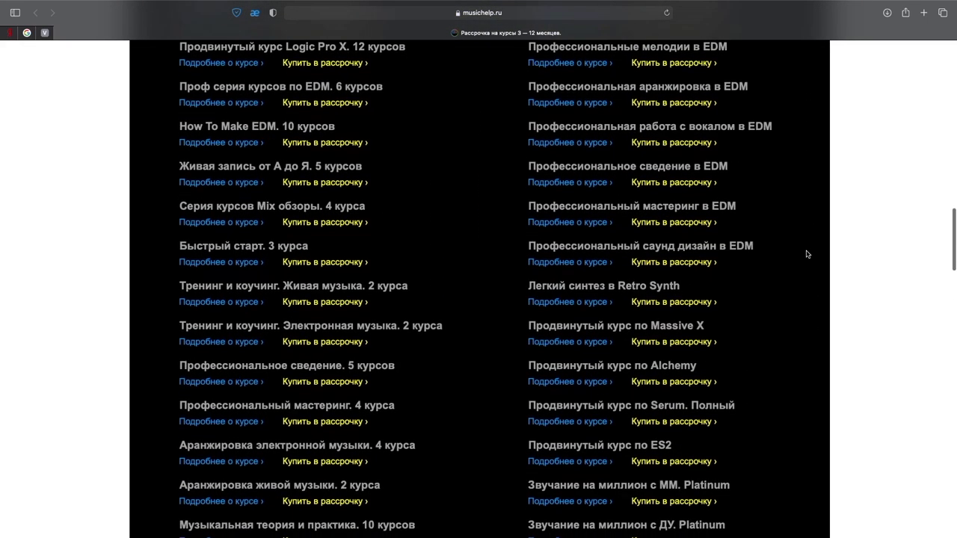
scroll(806, 254, down, 4)
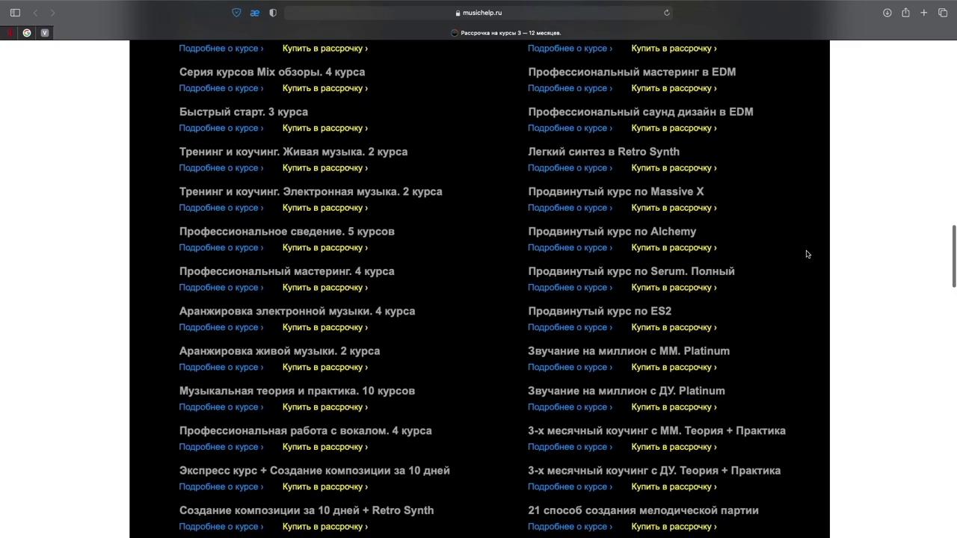
scroll(806, 254, down, 4)
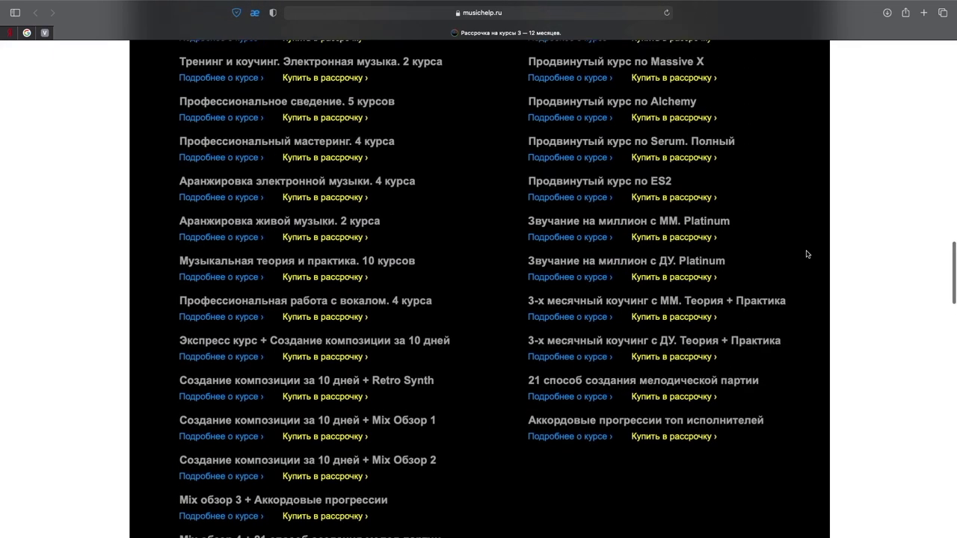
scroll(807, 254, down, 5)
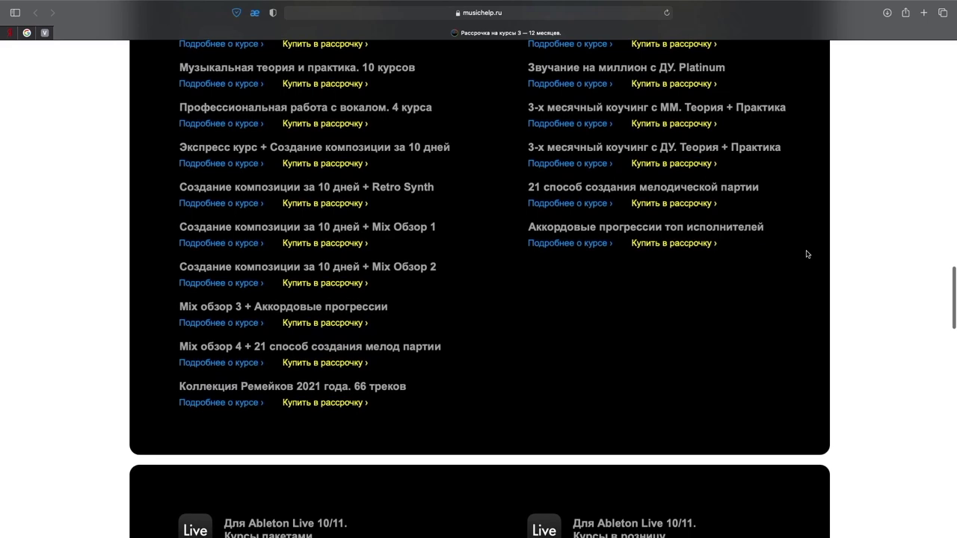
Step: Read through the Ableton Live 10/11 course packages, individual courses and personal training offers on the musichelp.ru page
scroll(806, 254, down, 7)
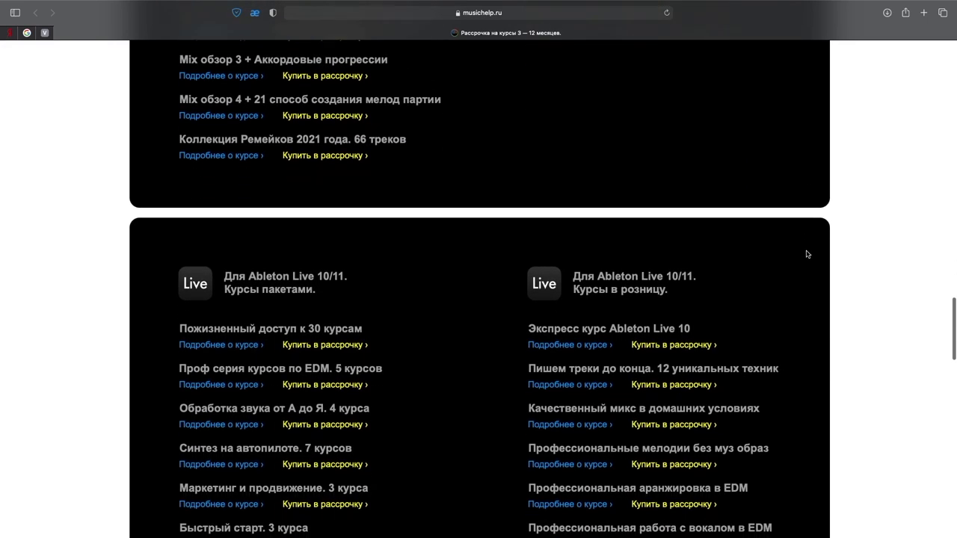
scroll(807, 254, down, 10)
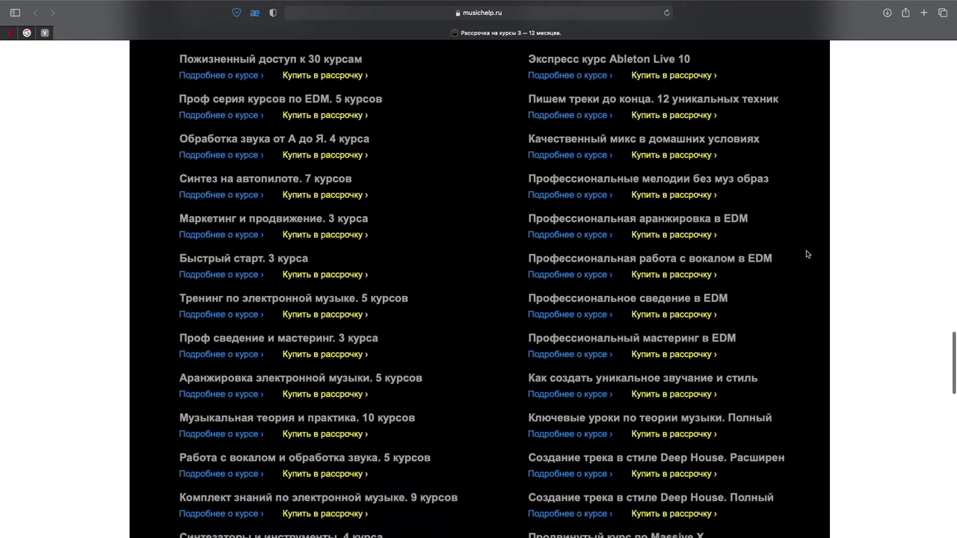
scroll(807, 254, down, 10)
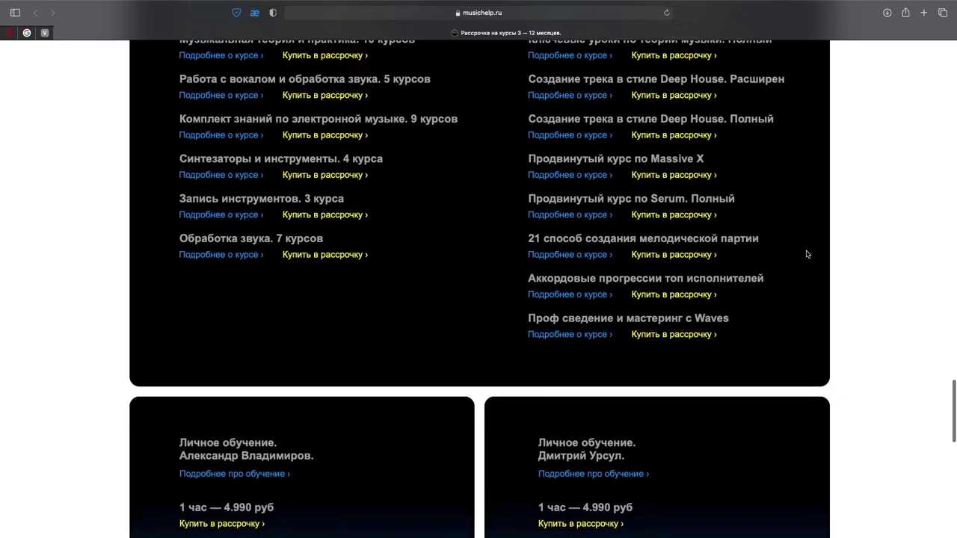
scroll(807, 254, down, 3)
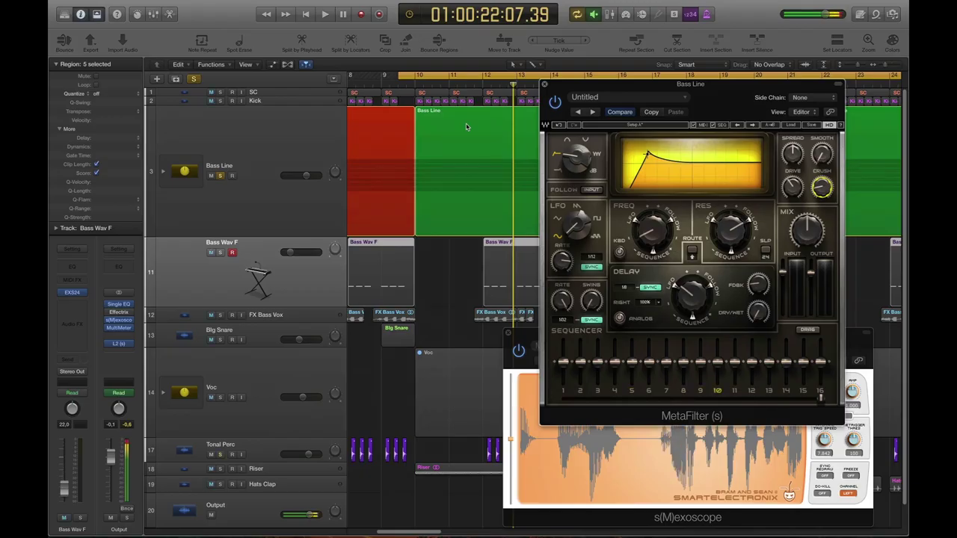
Step: In Logic Pro X, place the playhead at bar 10, solo Bass Wav F, FX Bass Vox and Big Snare, and start playback
click(410, 88)
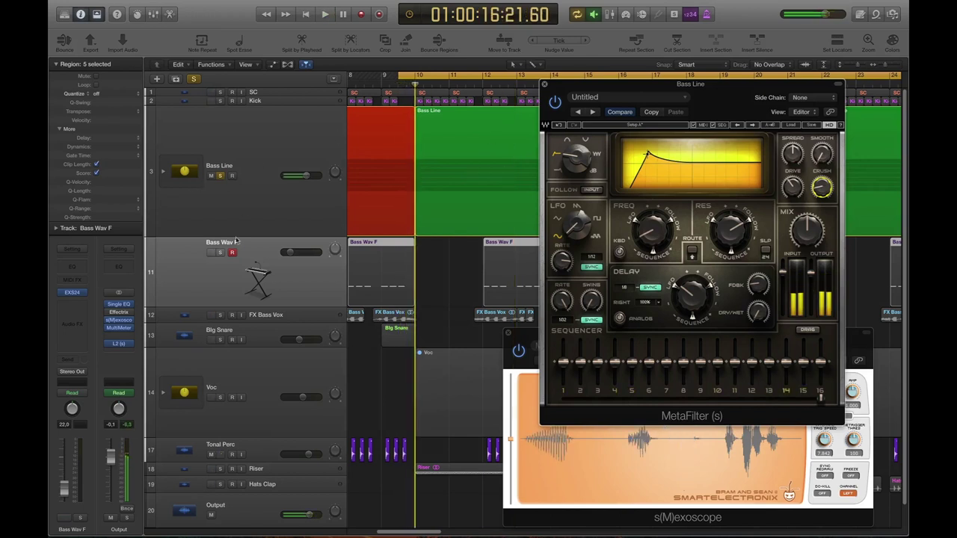
drag(220, 252, 223, 335)
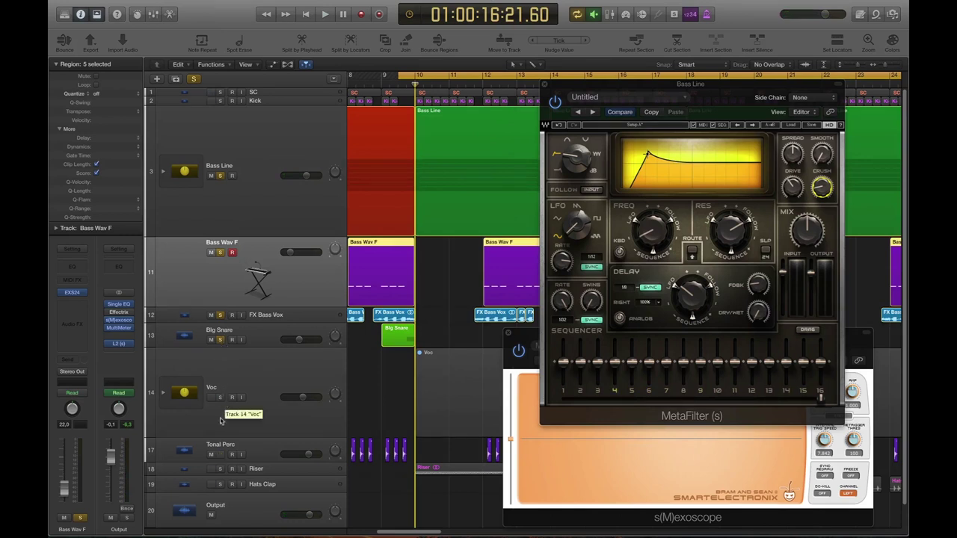
key(space)
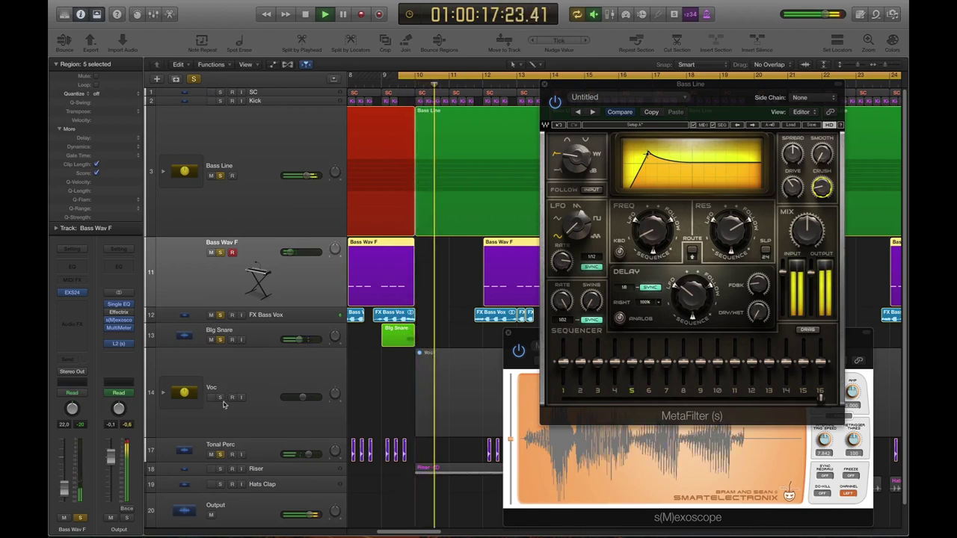
Step: Play the soloed tracks and compare the bass line with MetaFilter active and bypassed
click(555, 101)
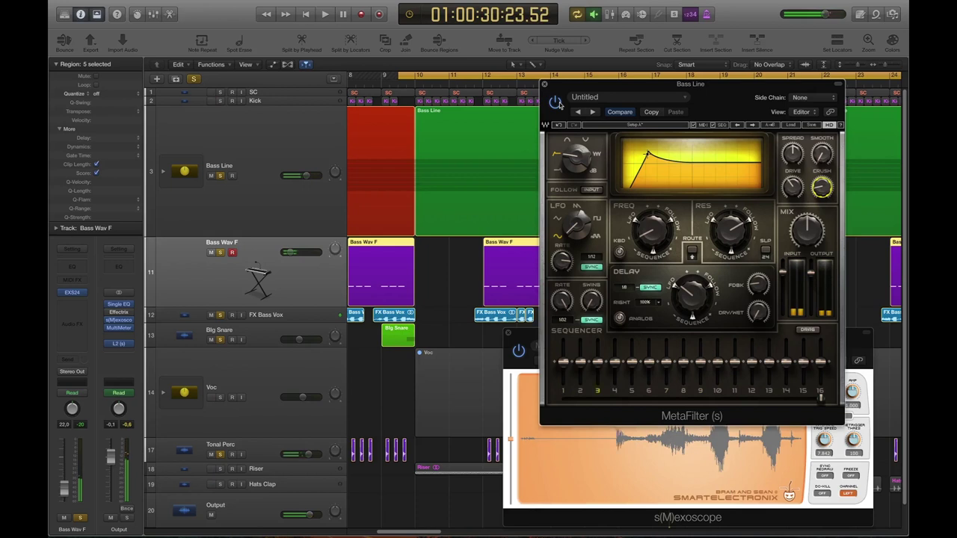
key(space)
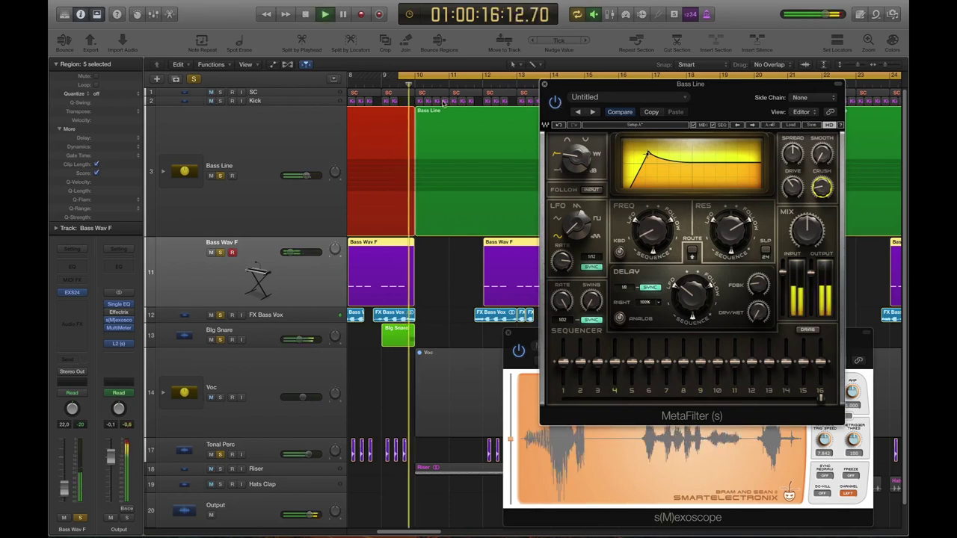
key(space)
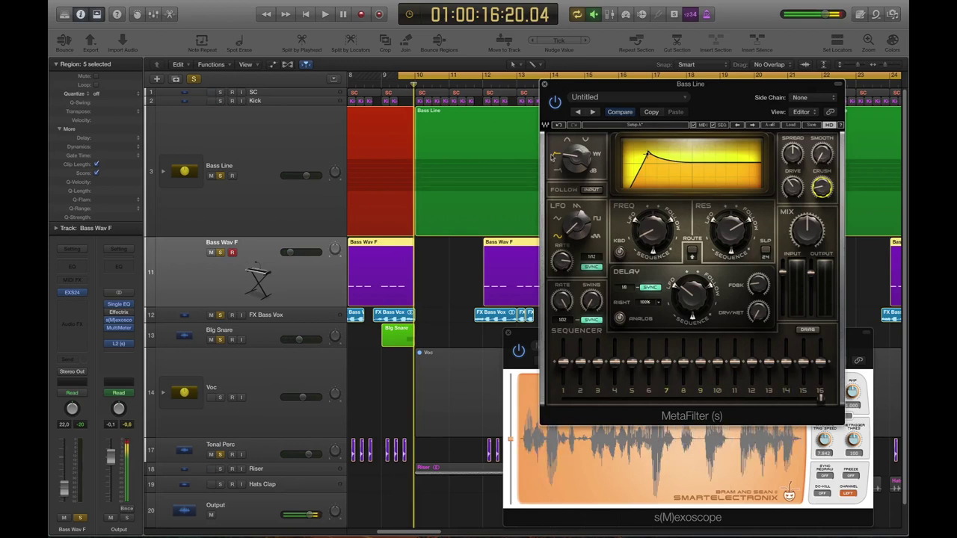
key(space)
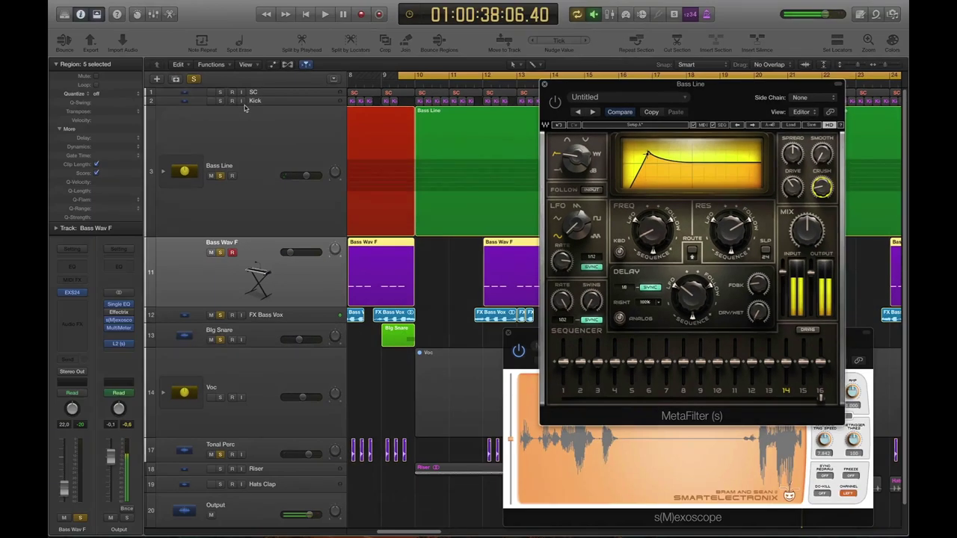
Step: Solo the Kick, select the Bass Line track, and play the mix with MetaFilter enabled again
click(221, 102)
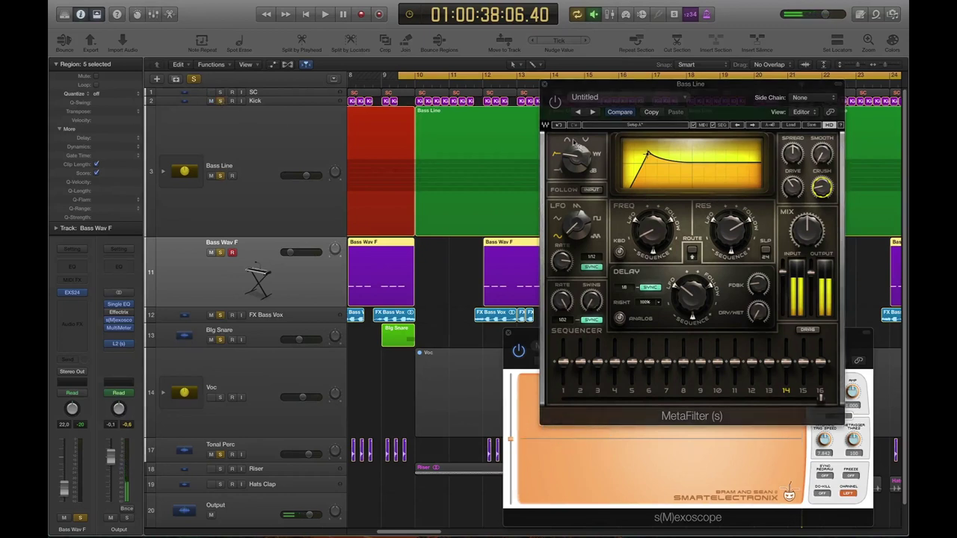
click(272, 135)
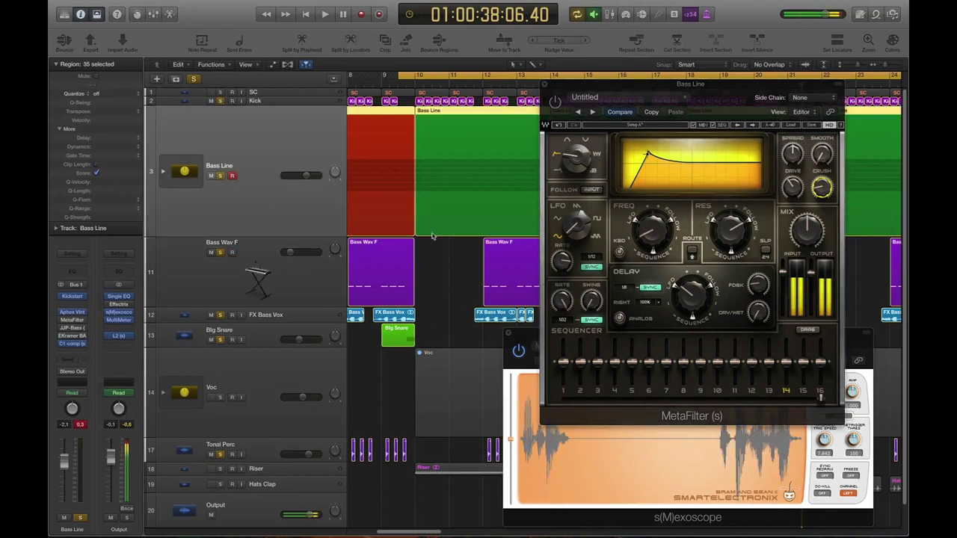
mouse_move(588, 93)
mouse_down()
mouse_move(609, 109)
mouse_move(604, 99)
mouse_up()
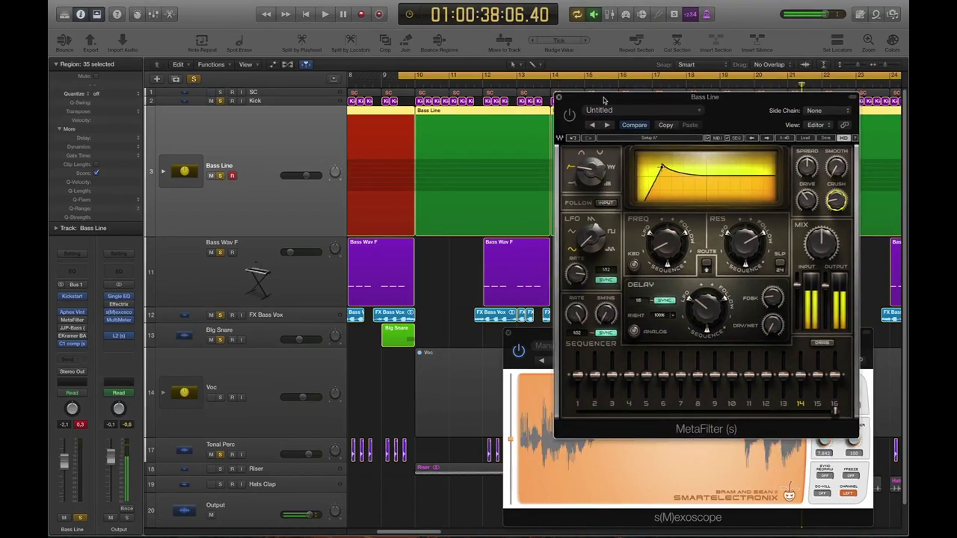
key(space)
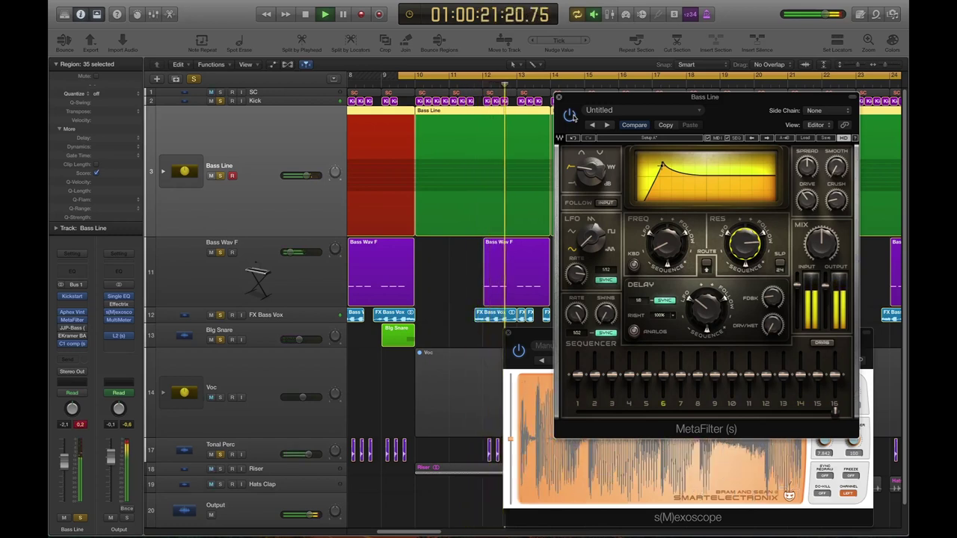
key(space)
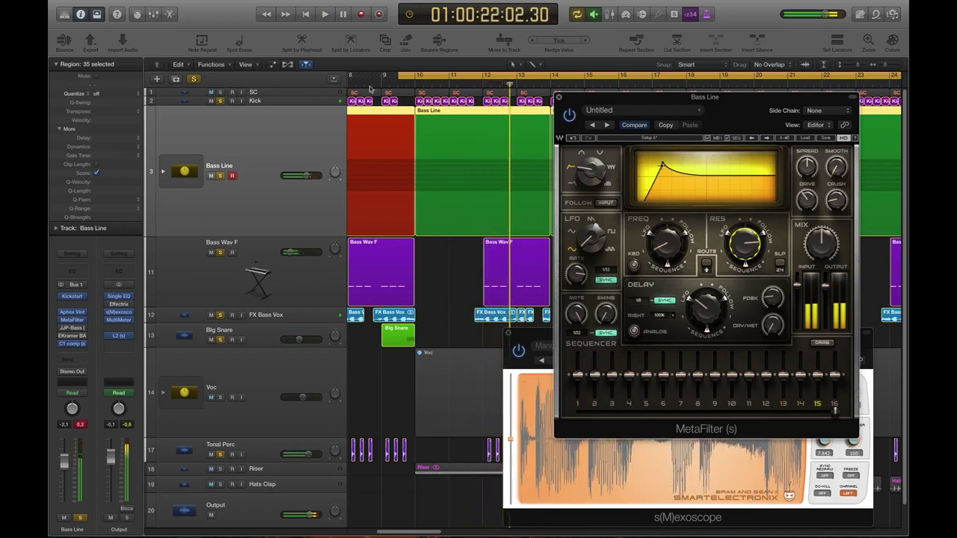
Step: Set the cycle range to bar 10 only and move the MetaFilter window clear of the ruler
click(417, 76)
drag(417, 76, 461, 77)
drag(608, 97, 620, 80)
key(super+Right)
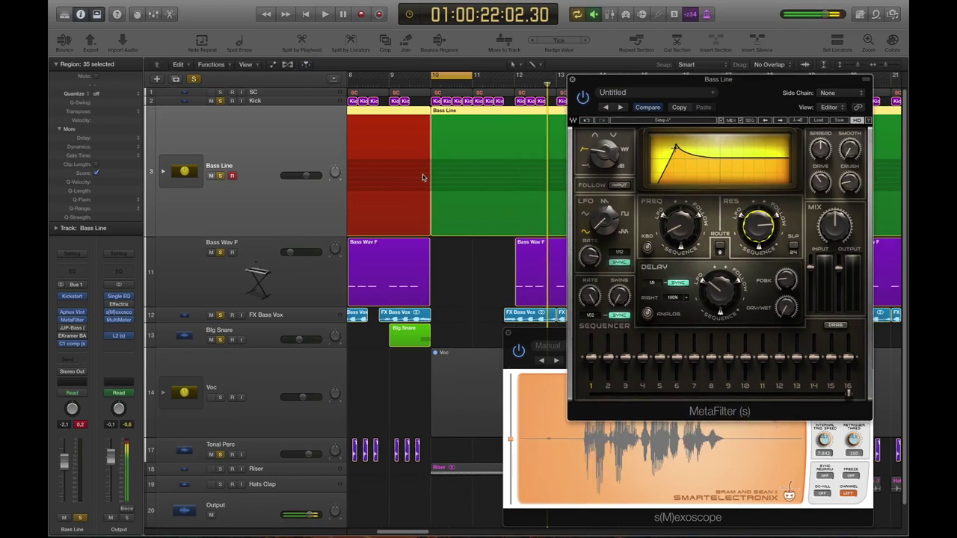
key(super+Right)
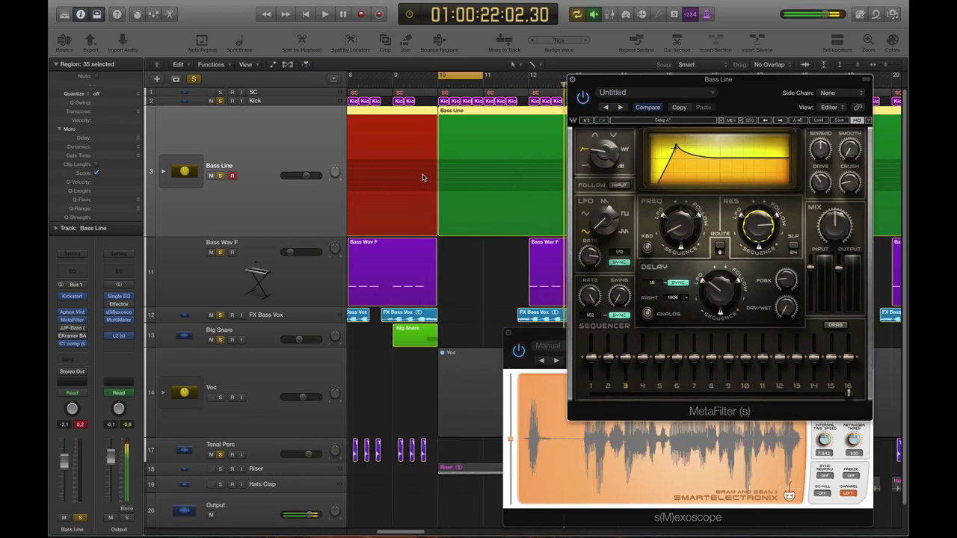
scroll(423, 178, right, 3)
key(super+Right)
key(super+Right)
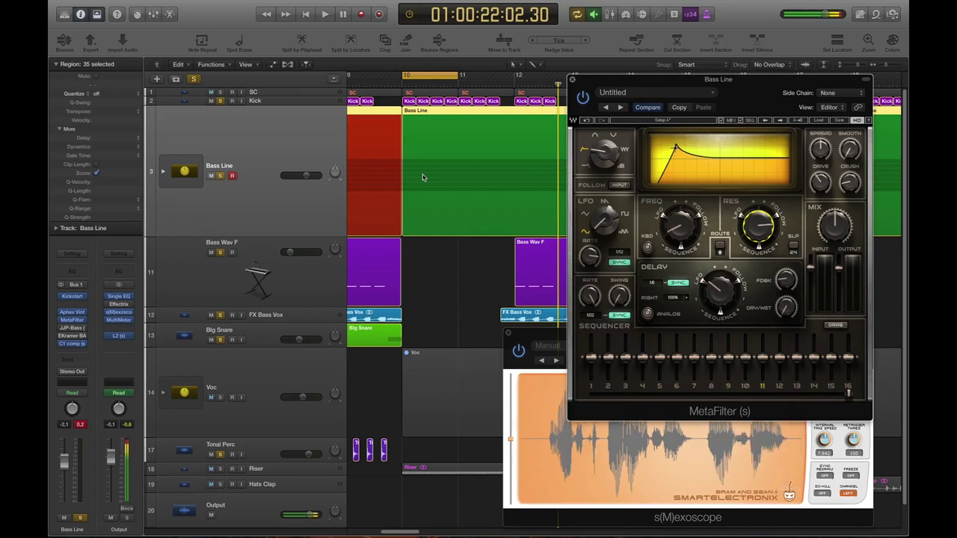
key(super+Left)
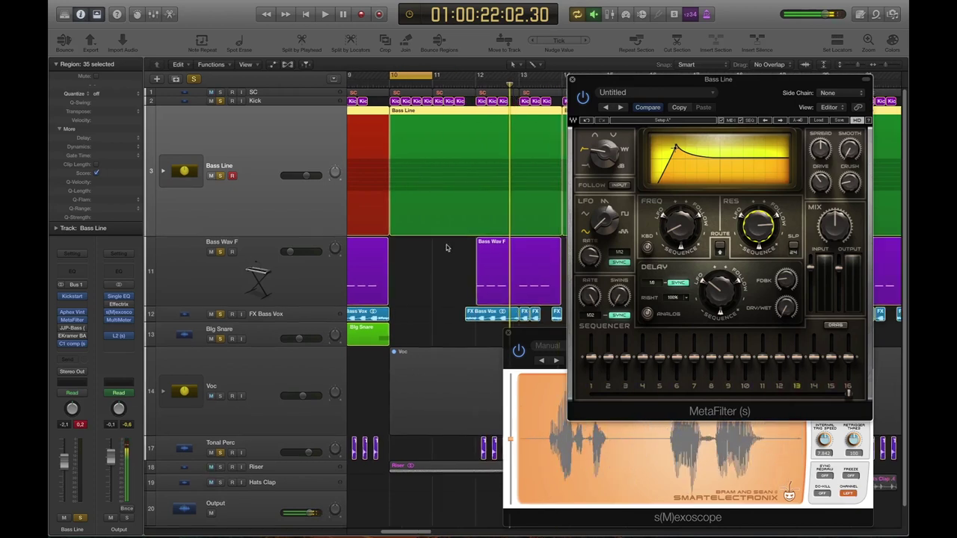
key(super+Up)
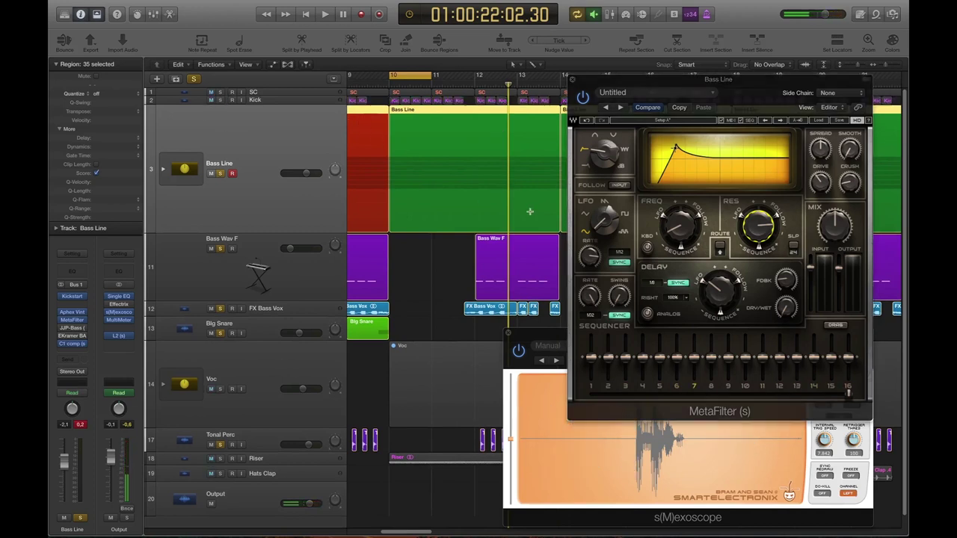
Step: Loop bar 10 and compare the bass with MetaFilter active and bypassed, both without and with the Kick soloed
key(space)
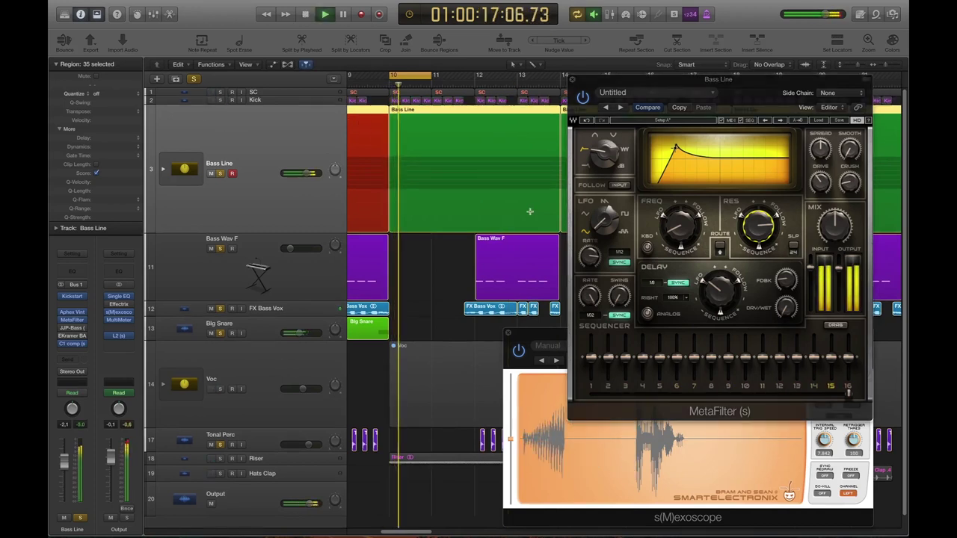
key(space)
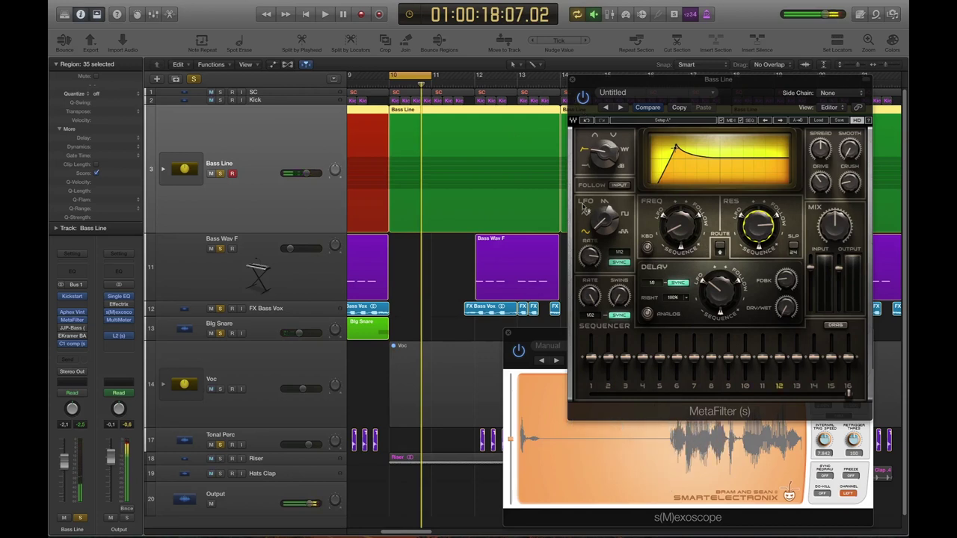
key(space)
click(582, 98)
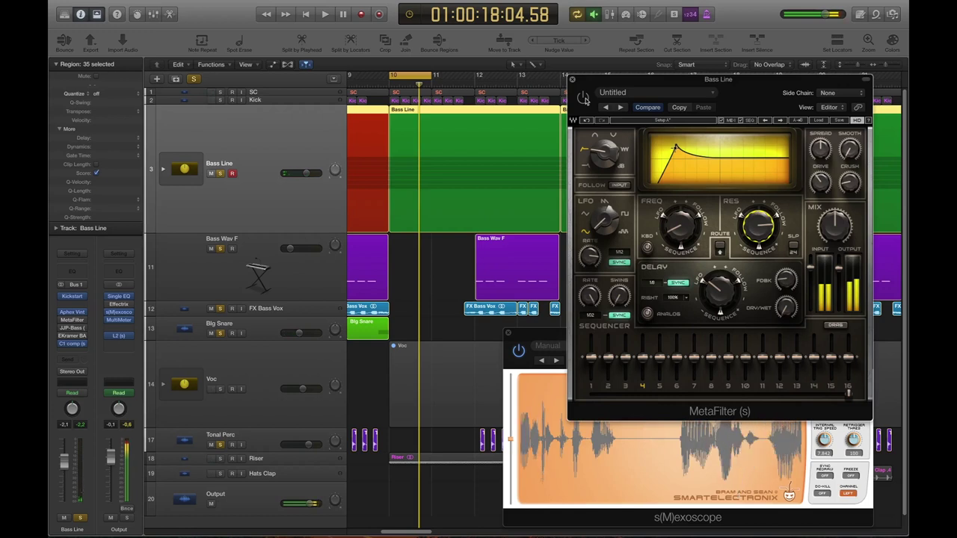
key(space)
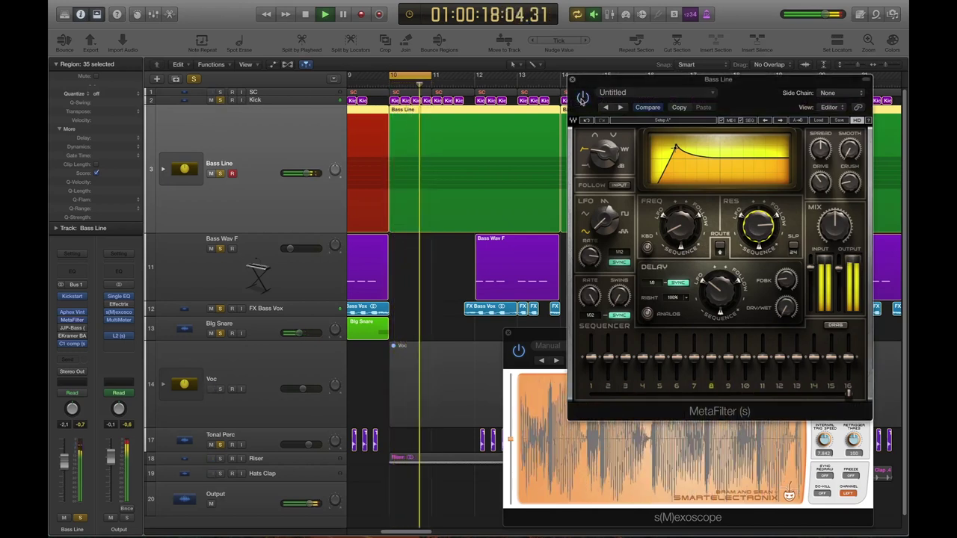
key(space)
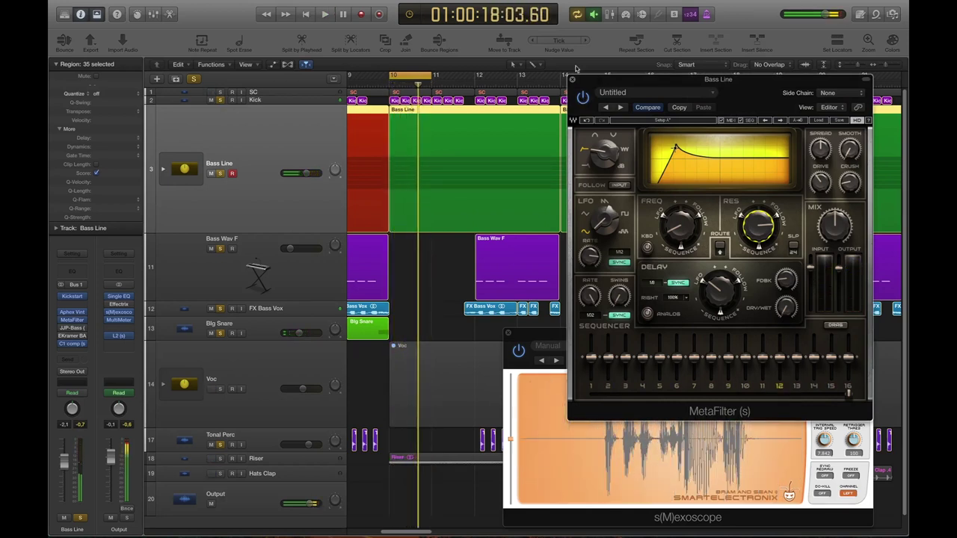
Step: Close the MetaFilter window and extend the cycle range from the middle of bar 9 to late in bar 13
click(570, 80)
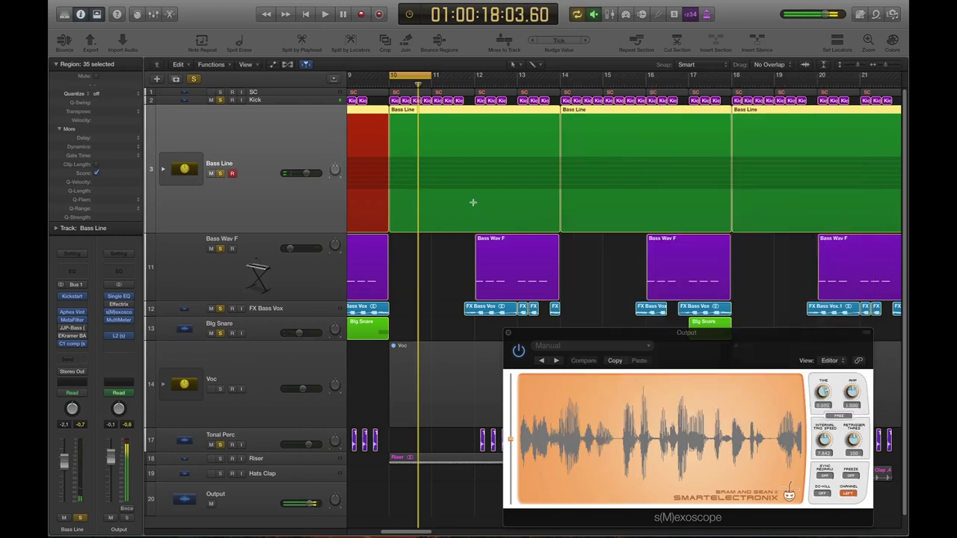
scroll(478, 223, down, 6)
scroll(478, 227, up, 4)
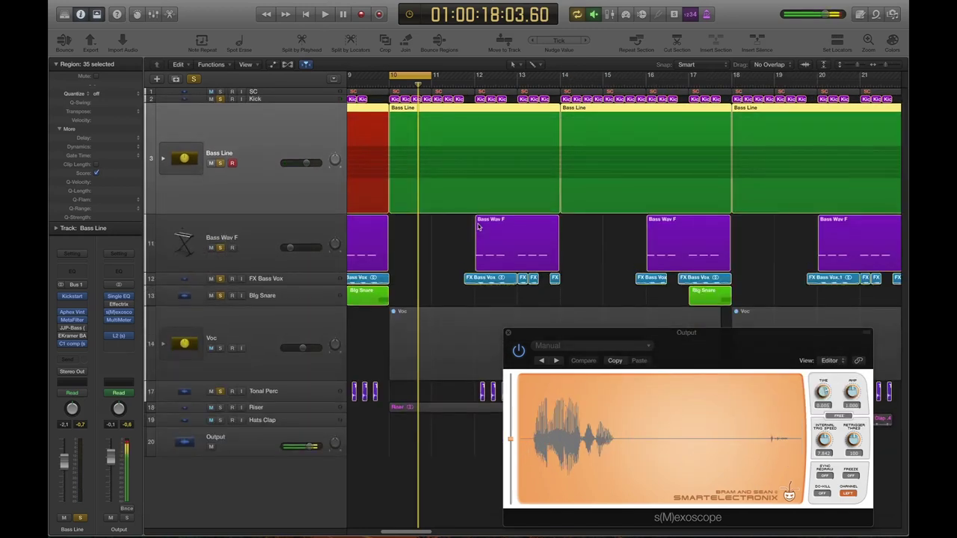
drag(434, 80, 549, 78)
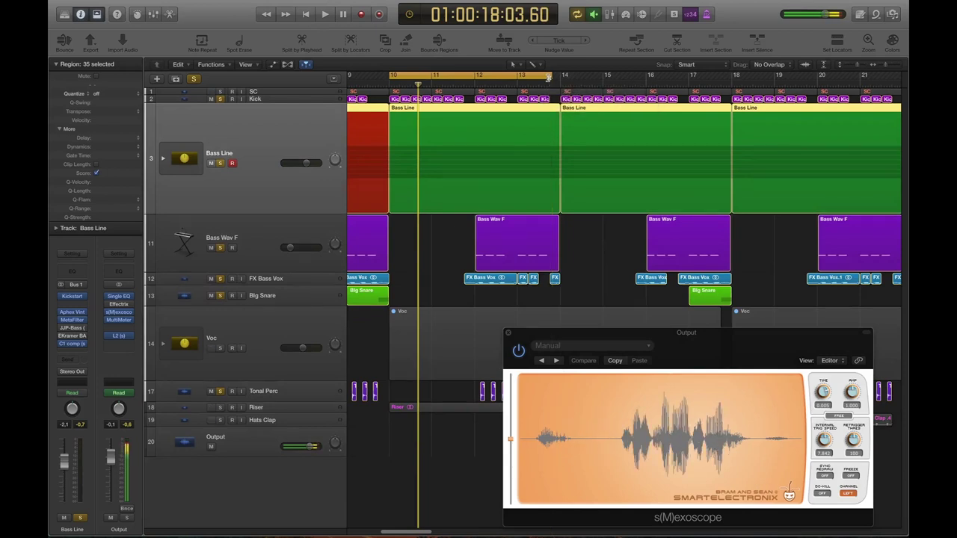
drag(393, 75, 367, 78)
scroll(413, 114, left, 10)
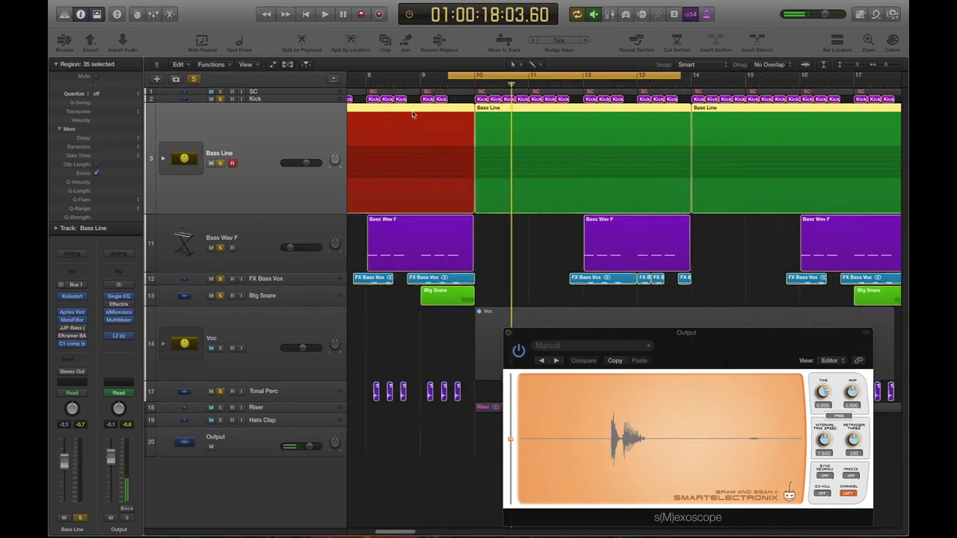
scroll(432, 115, right, 8)
scroll(438, 115, right, 2)
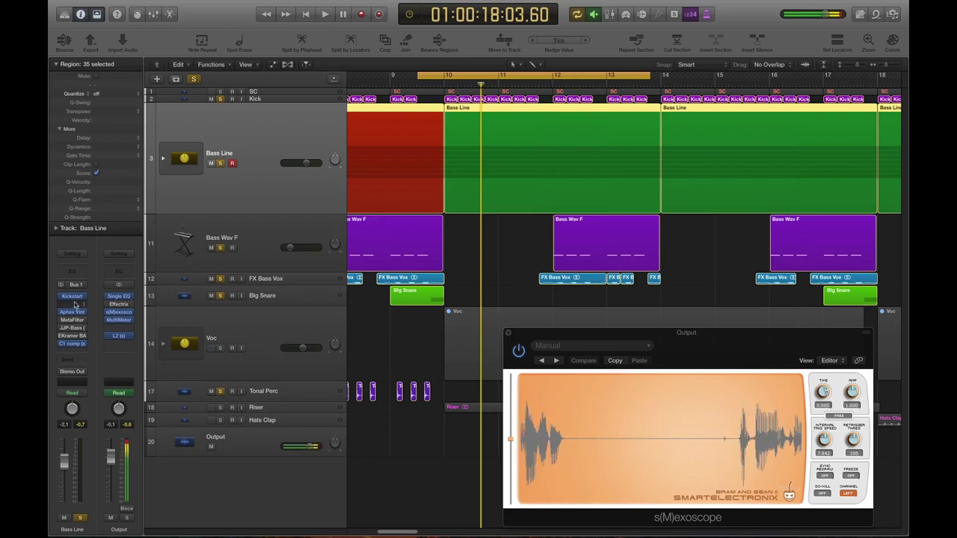
Step: Open the JJP-Bass plug-in on the Bass Line track and move its window above the oscilloscope
click(73, 328)
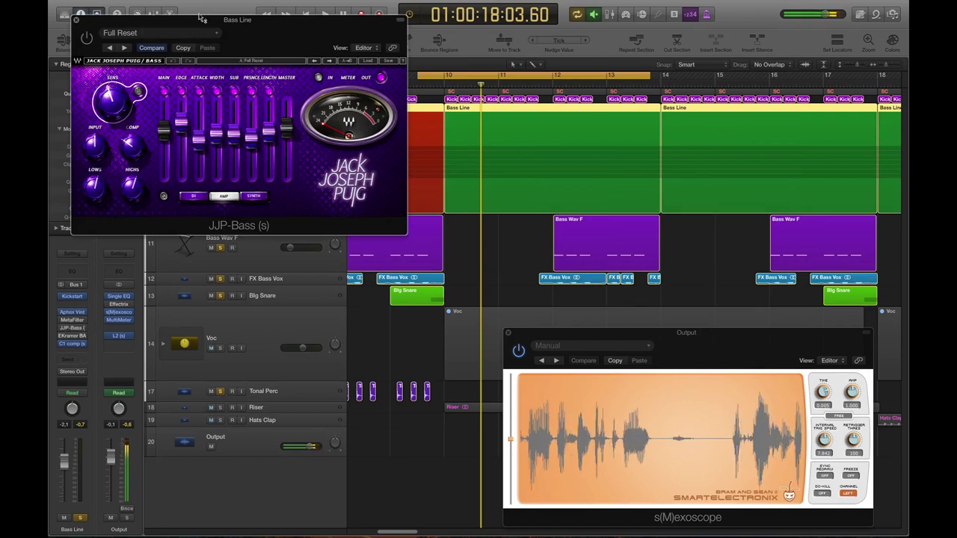
drag(200, 16, 379, 87)
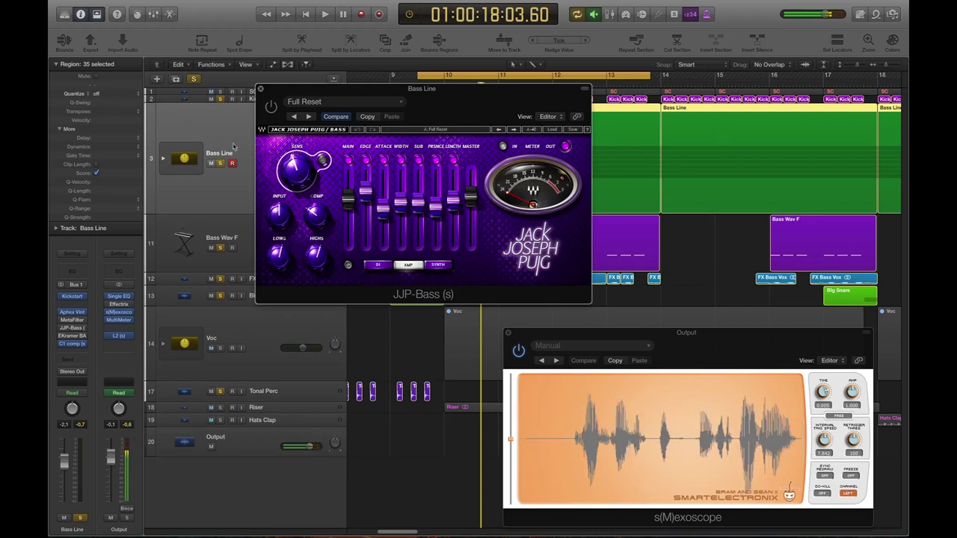
drag(432, 89, 515, 61)
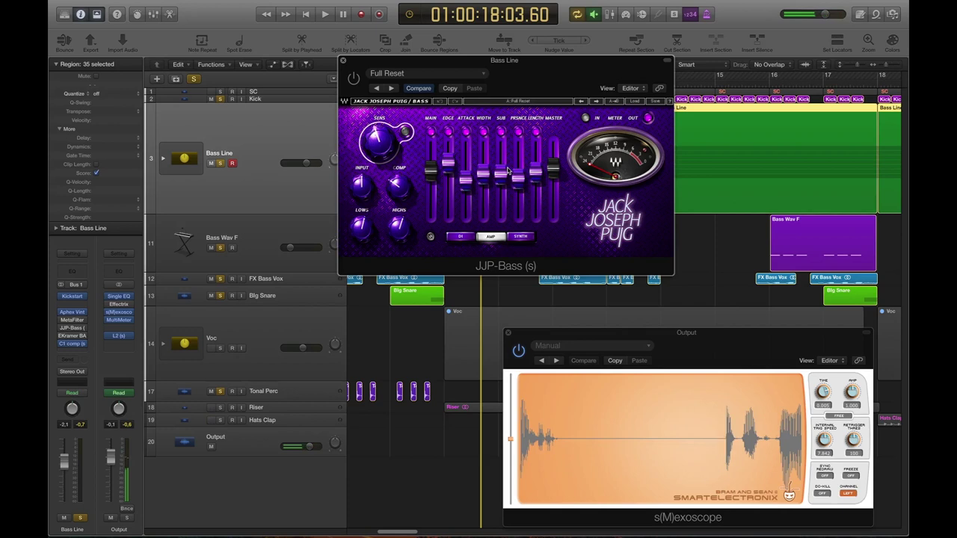
drag(552, 59, 610, 50)
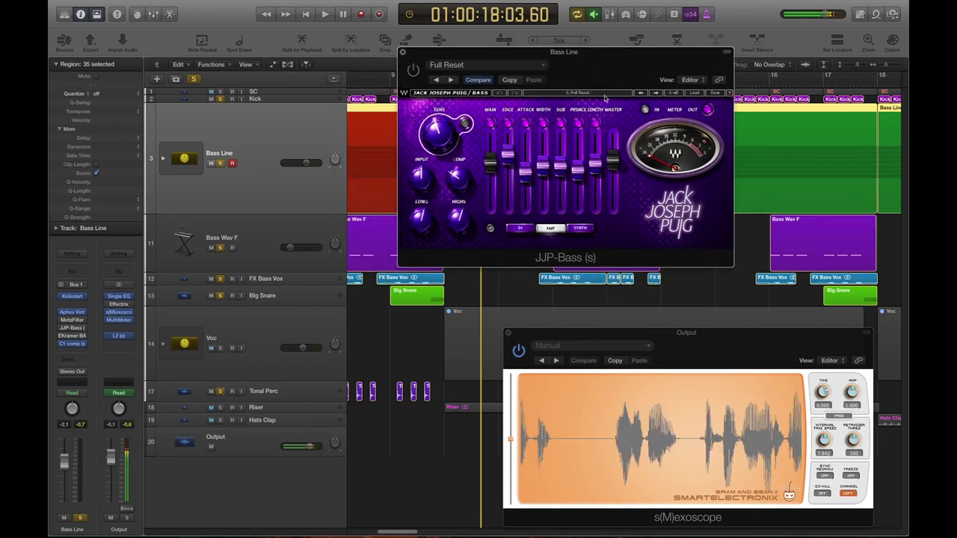
Step: Load the Full Reset preset in JJP-Bass and compare its Amp and DI modes, finishing on DI
click(691, 94)
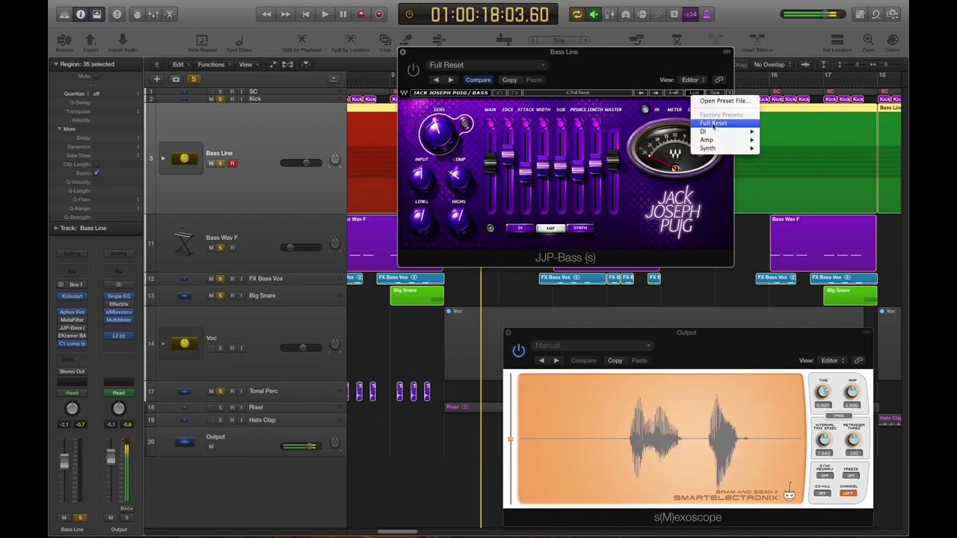
click(713, 124)
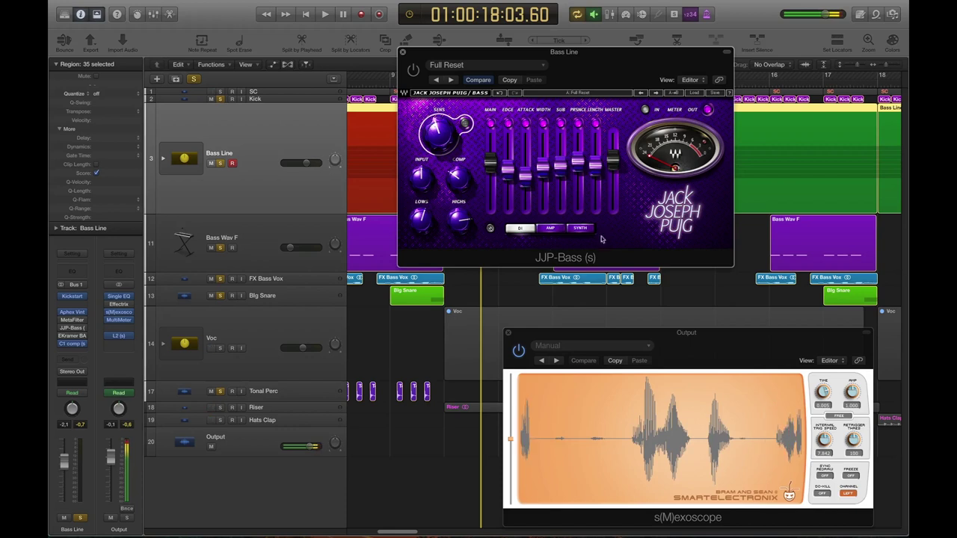
click(551, 229)
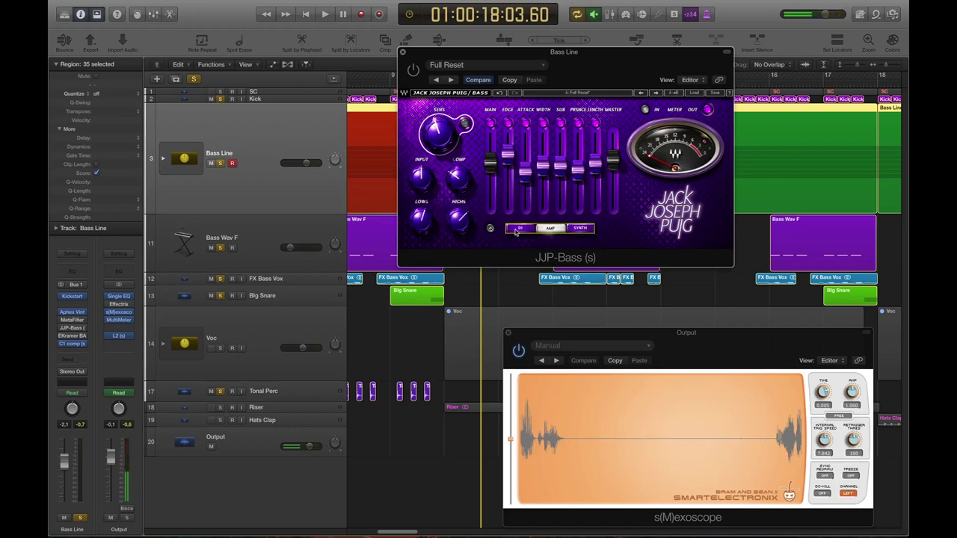
click(519, 229)
Step: Move the JJP-Bass window below the Bass Line regions, select the Bass Line track and play the loop with the plug-in bypassed
drag(486, 57, 508, 244)
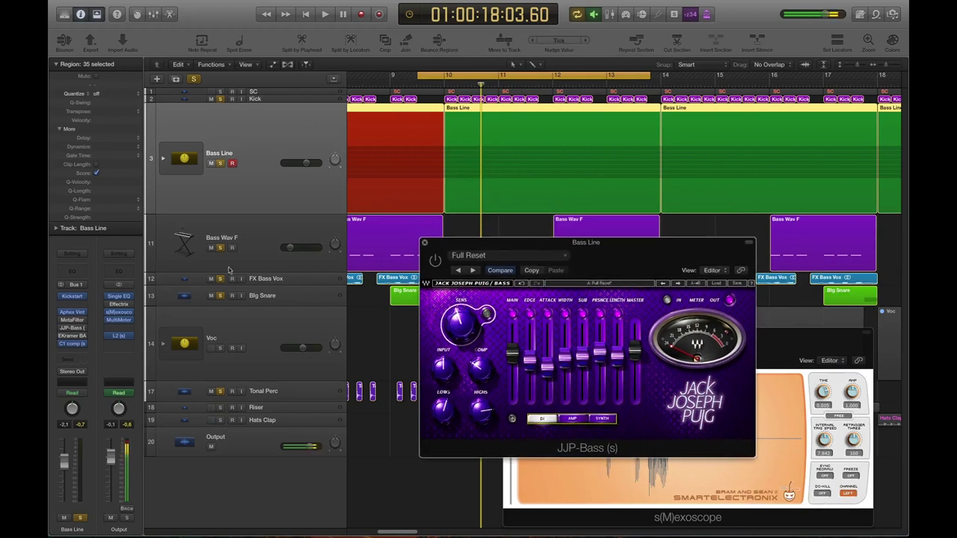
click(301, 142)
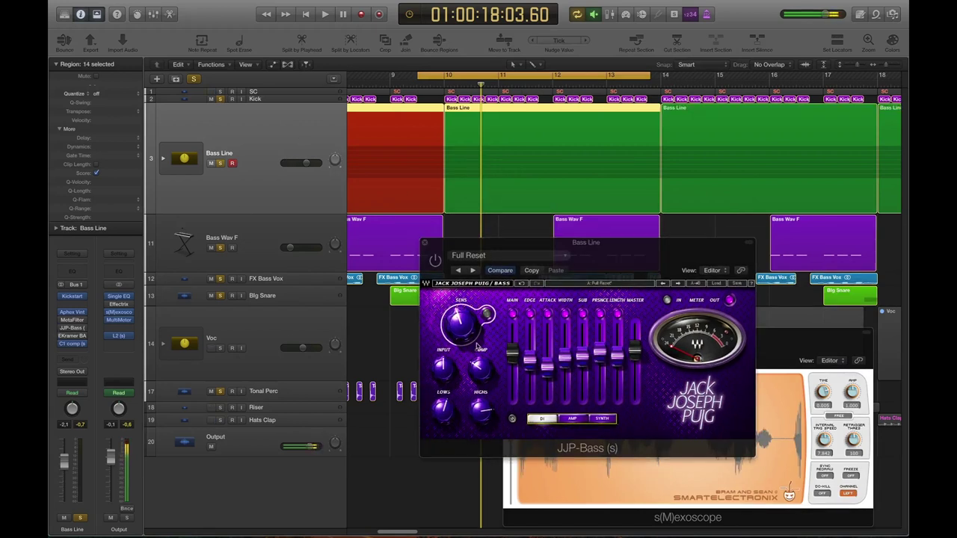
key(space)
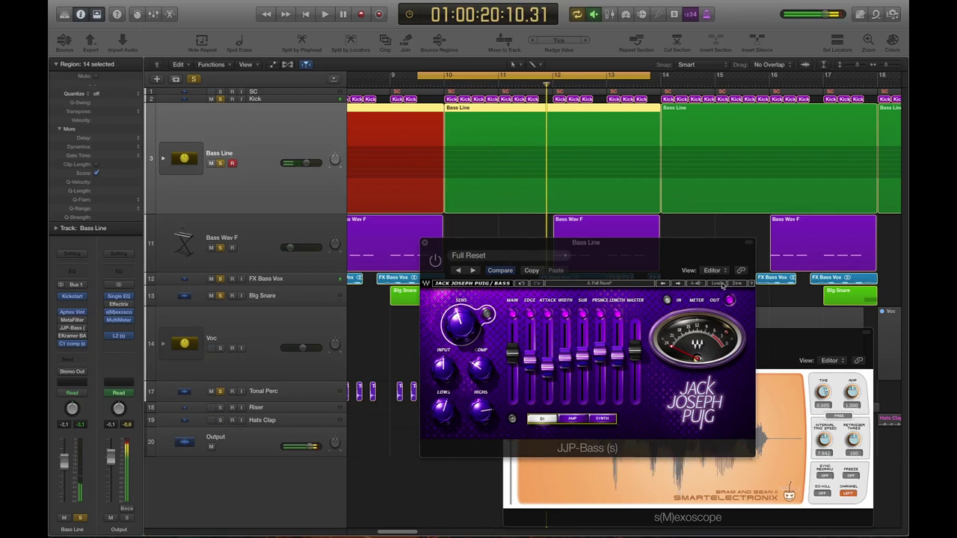
Step: Reload the Full Reset preset in JJP-Bass, activate the plug-in and audition the loop in DI mode
click(722, 284)
click(732, 320)
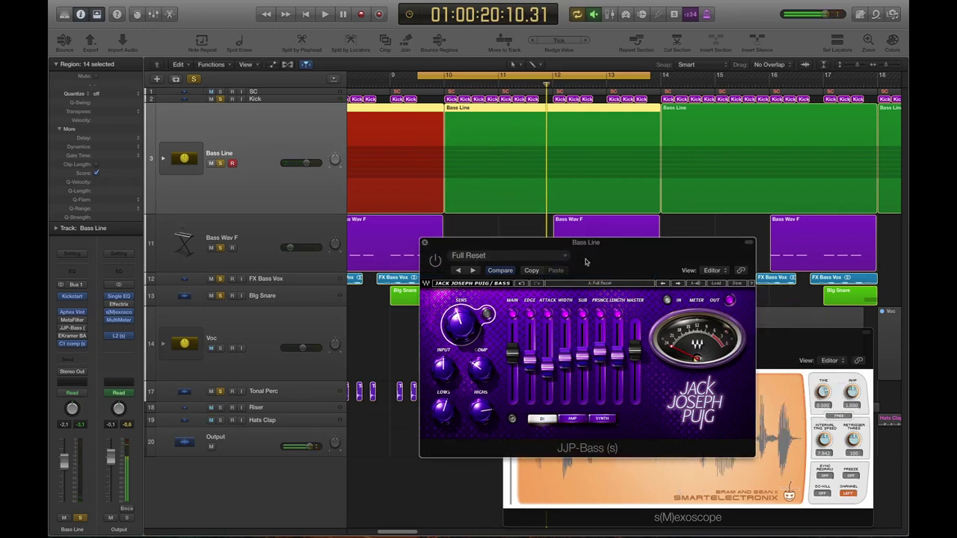
drag(584, 246, 570, 230)
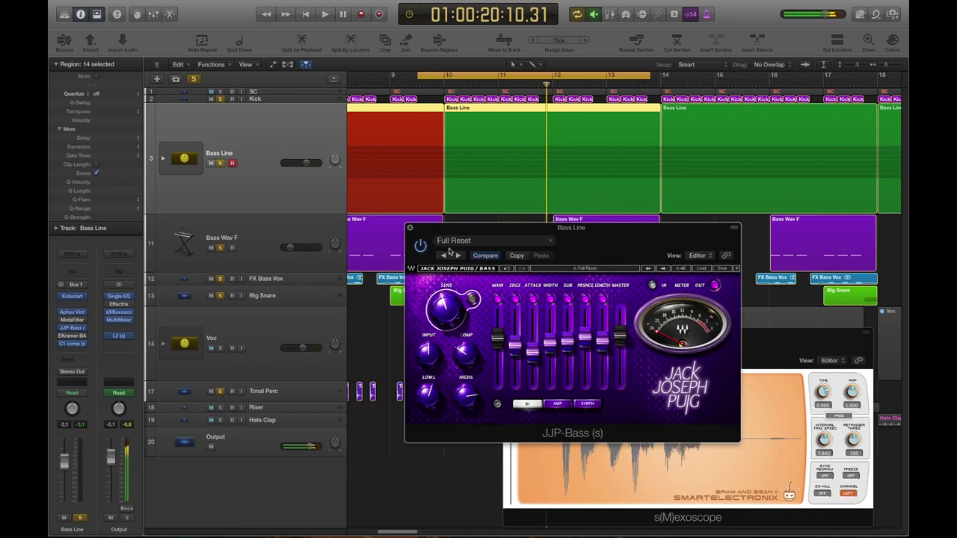
key(space)
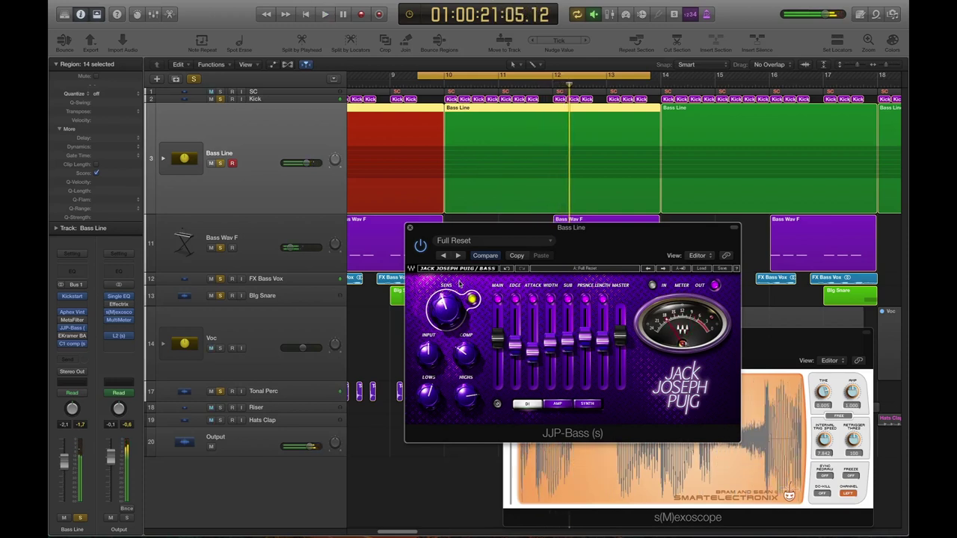
drag(545, 236, 551, 234)
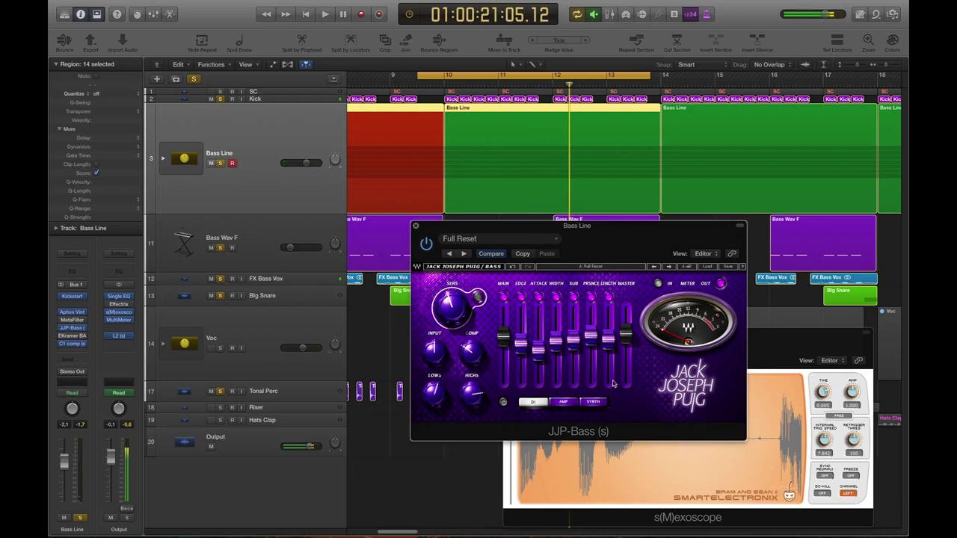
Step: Switch JJP-Bass to Amp mode and audition the loop with it
click(566, 402)
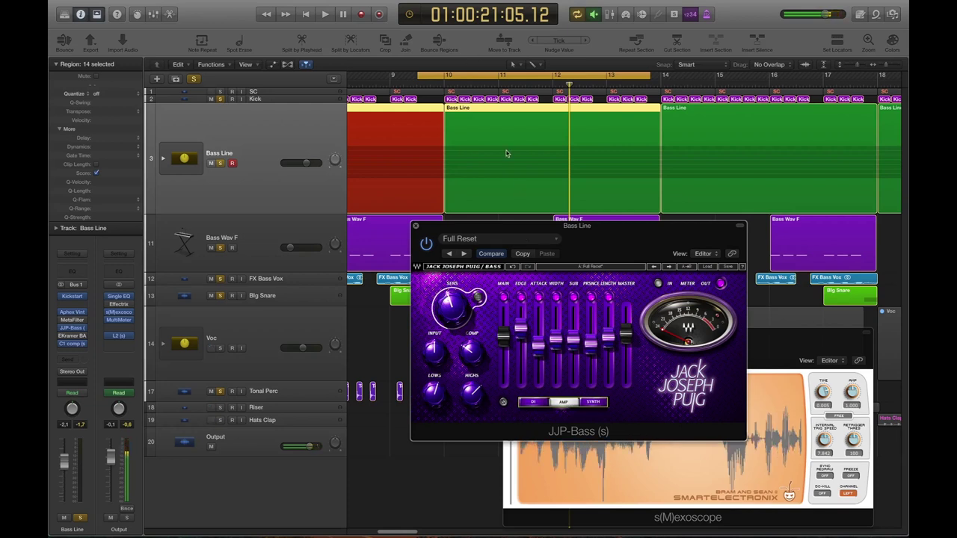
key(space)
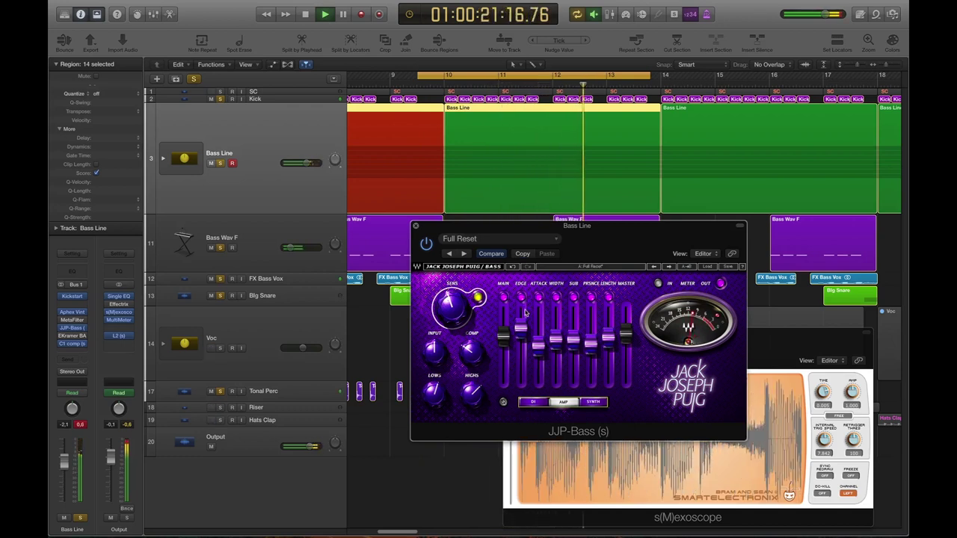
key(space)
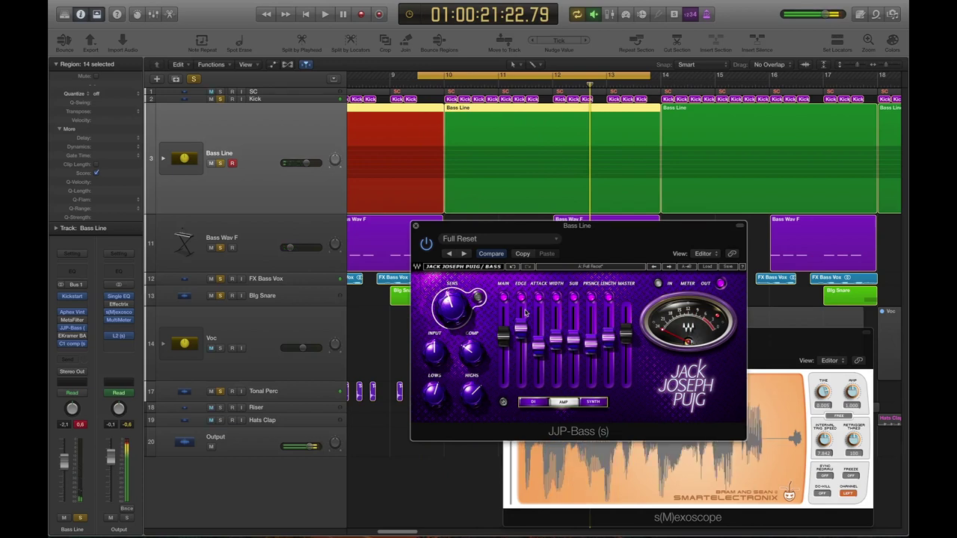
Step: Adjust the Highs knob to 15 and fine-tune the Lows knob in JJP-Bass, playing the loop after each adjustment
mouse_move(474, 405)
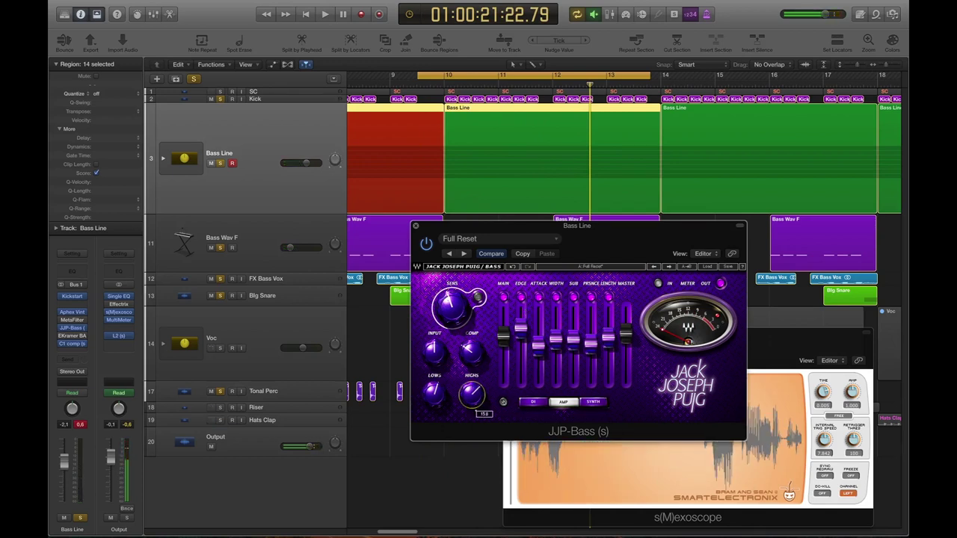
drag(475, 396, 474, 407)
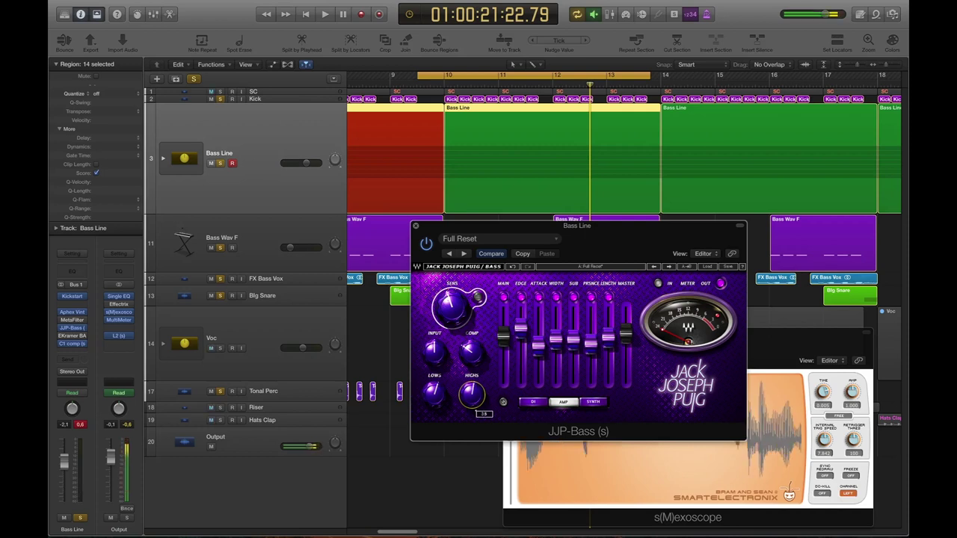
key(space)
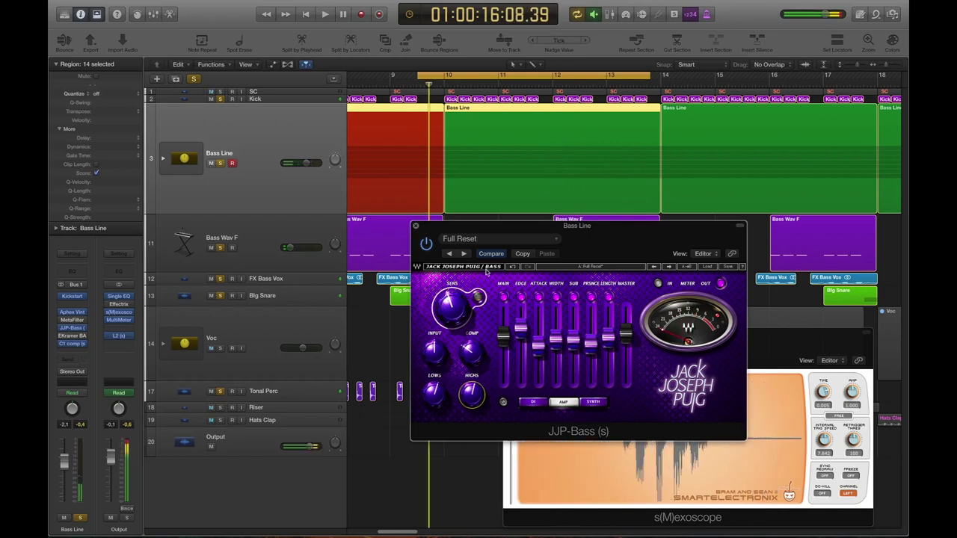
drag(434, 392, 434, 399)
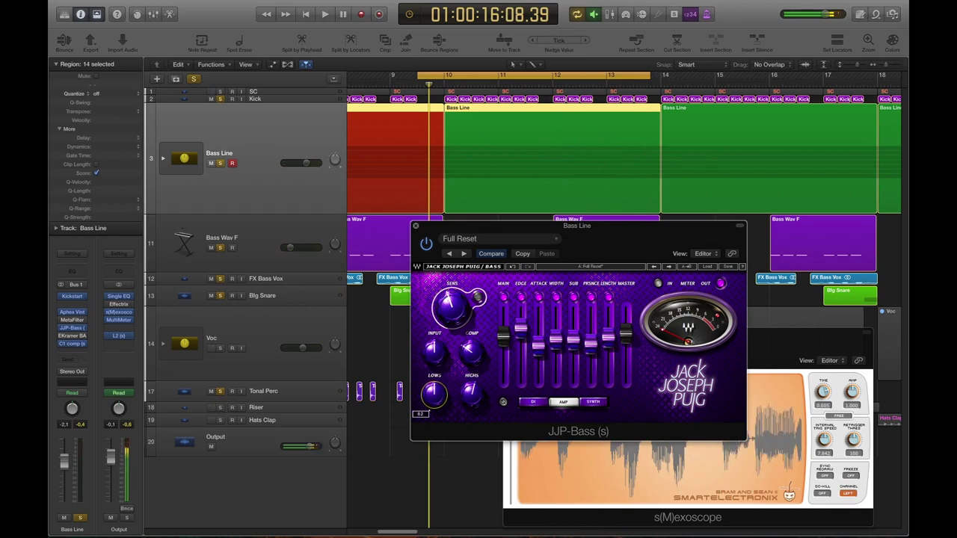
drag(434, 393, 435, 395)
key(space)
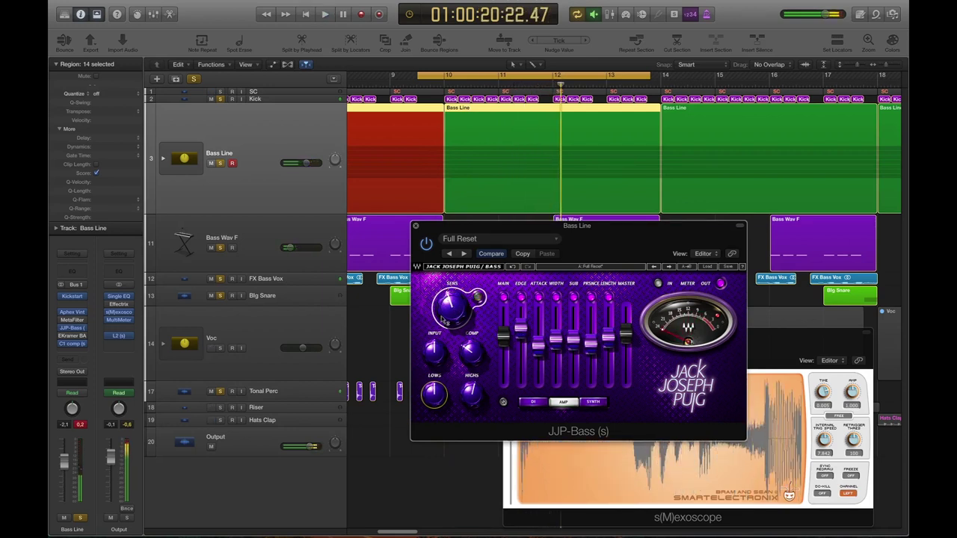
Step: Play the loop while checking the Sens indicator and the level meter in JJP-Bass
mouse_move(455, 319)
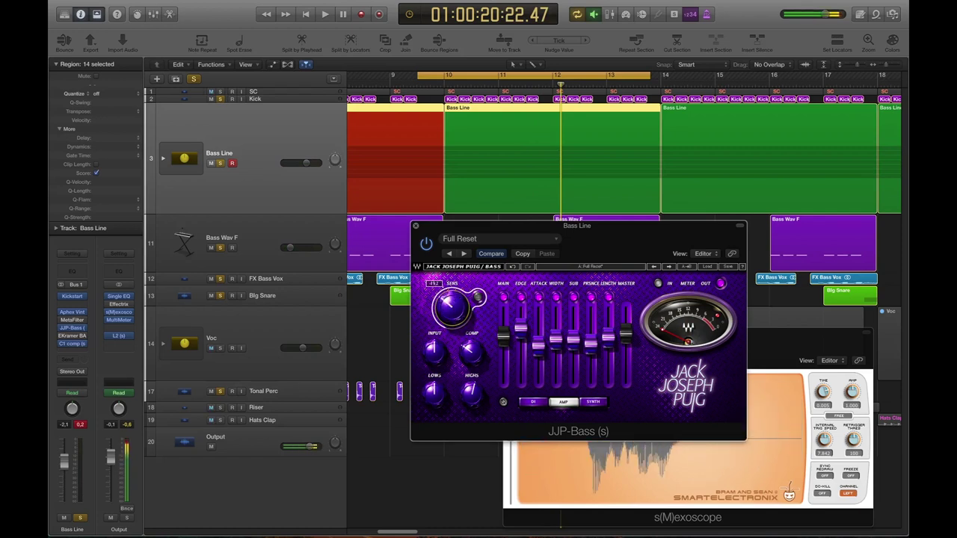
key(space)
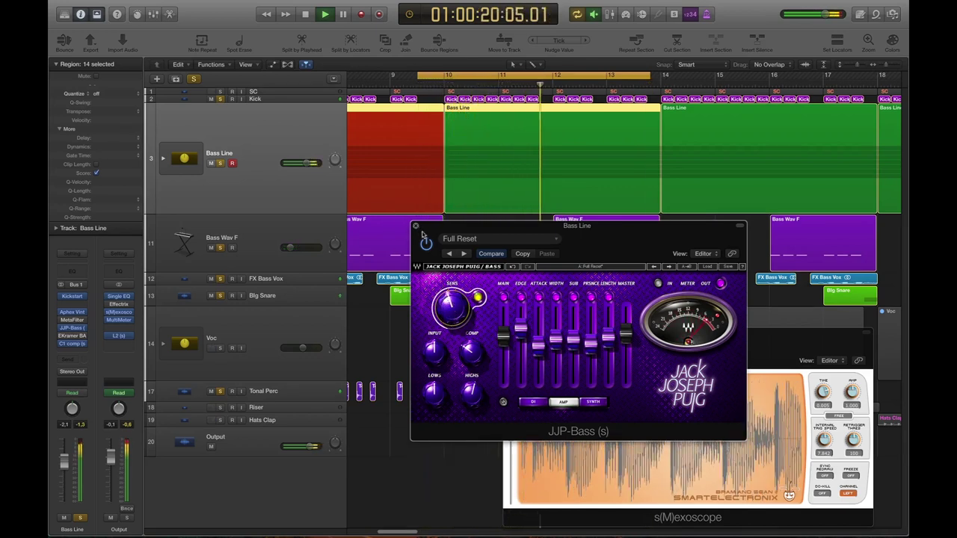
key(space)
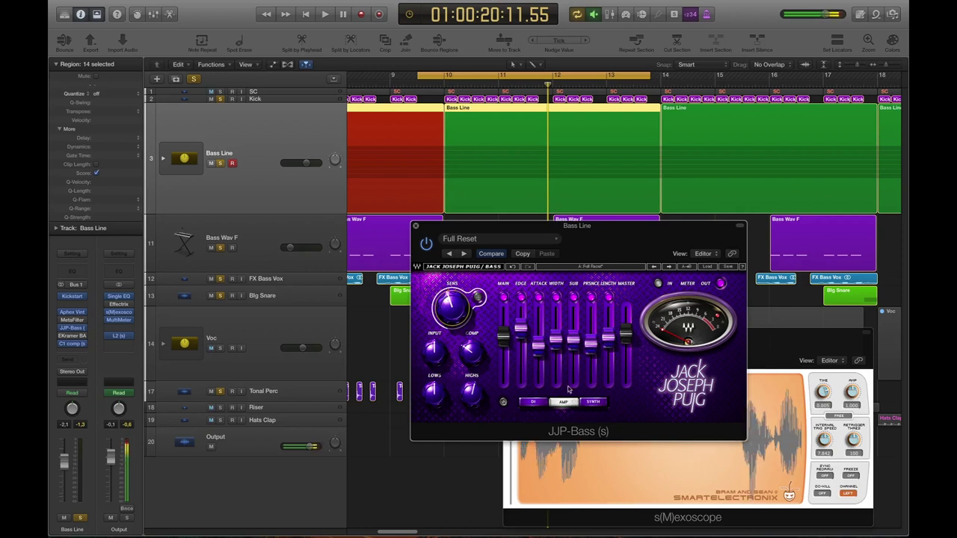
Step: Raise Comp and fine-tune the Sub, Lows, Input and Master controls in JJP-Bass while auditioning the loop
drag(526, 226, 558, 225)
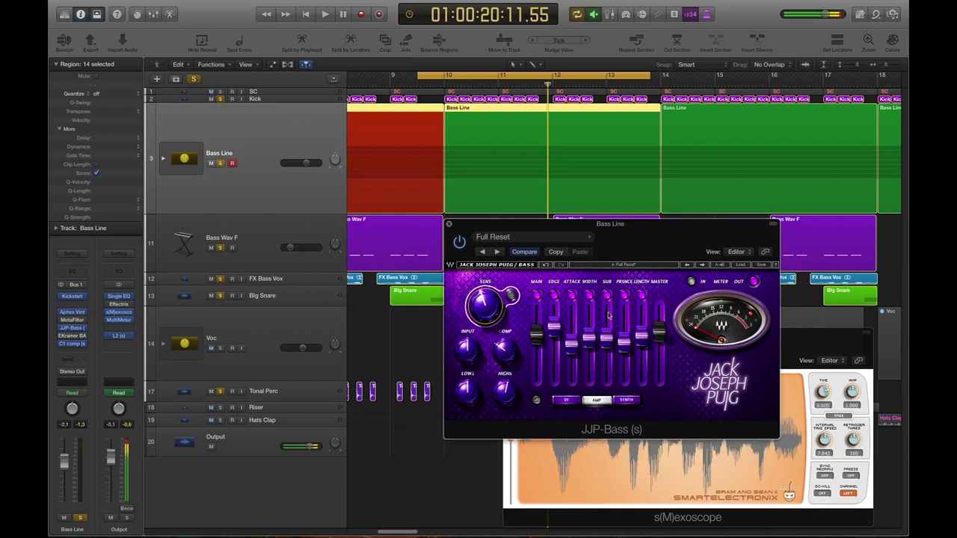
drag(607, 343, 624, 338)
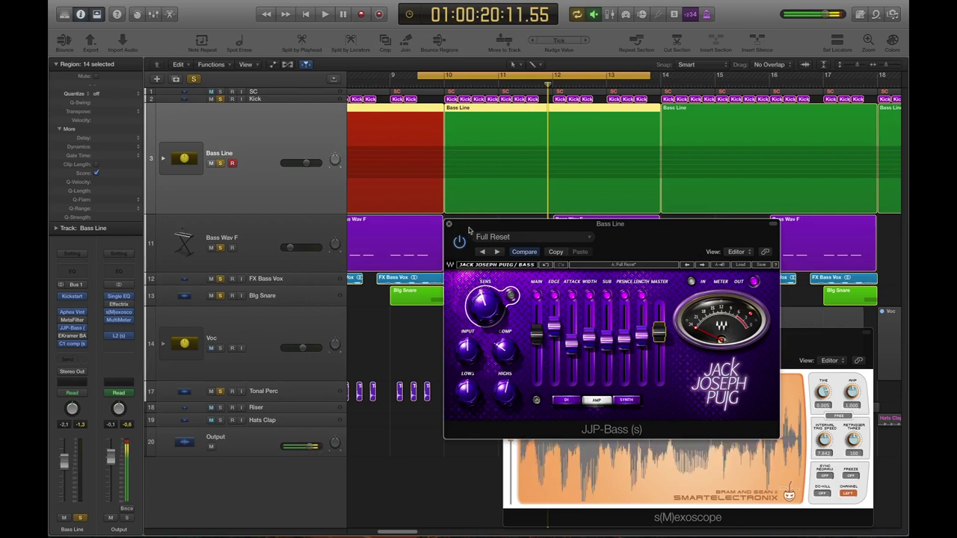
key(space)
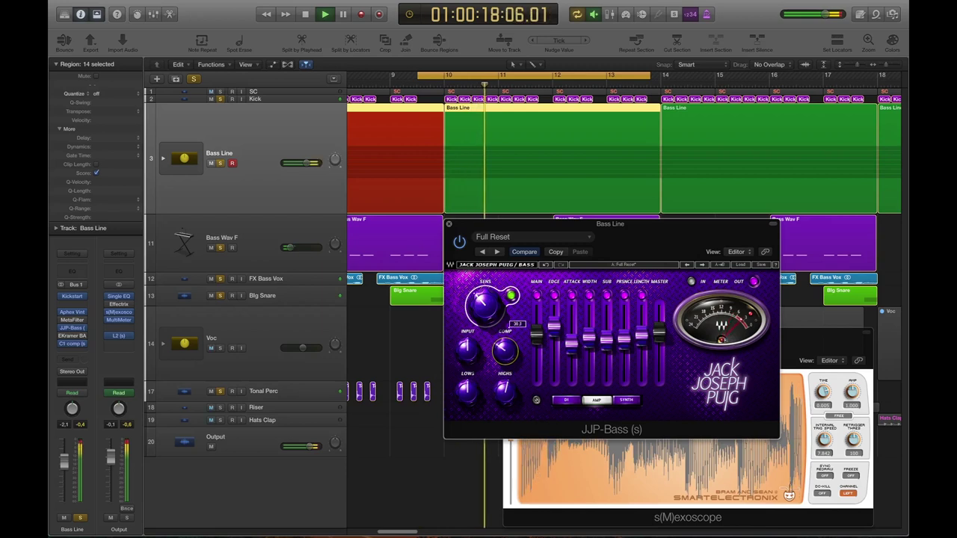
drag(468, 352, 467, 395)
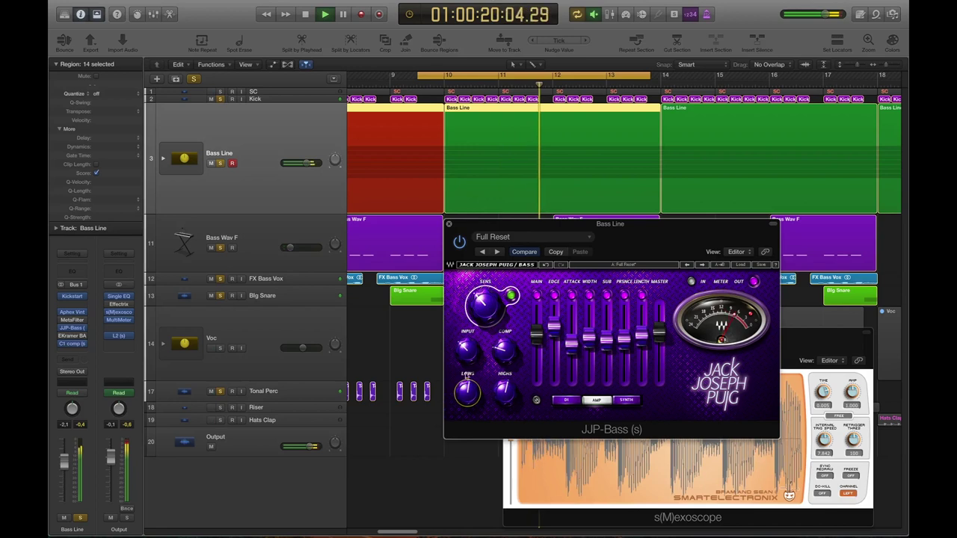
drag(462, 352, 462, 346)
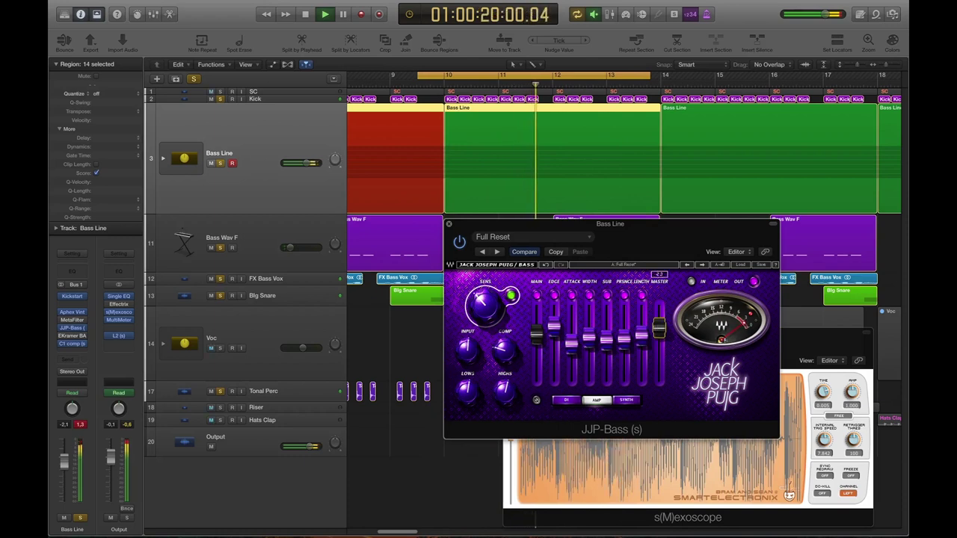
drag(658, 327, 658, 330)
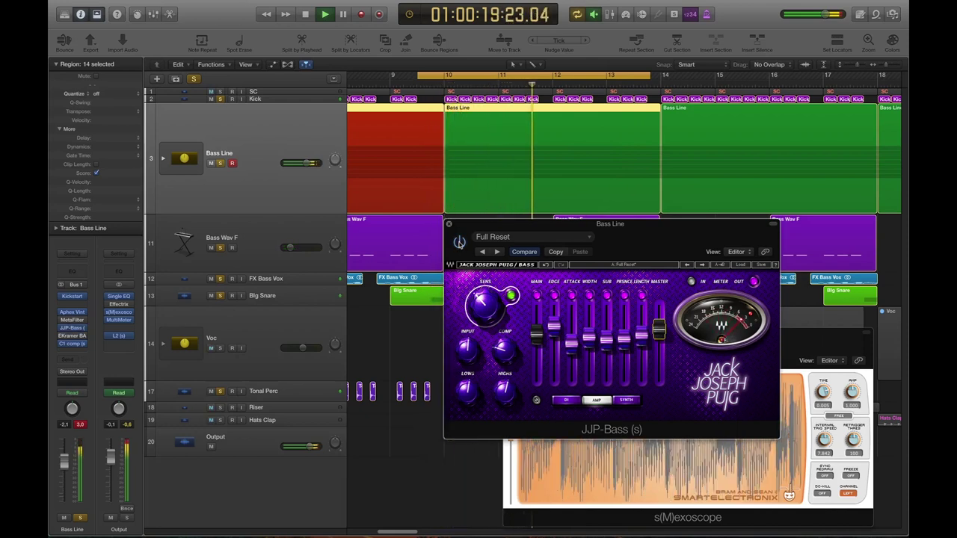
key(space)
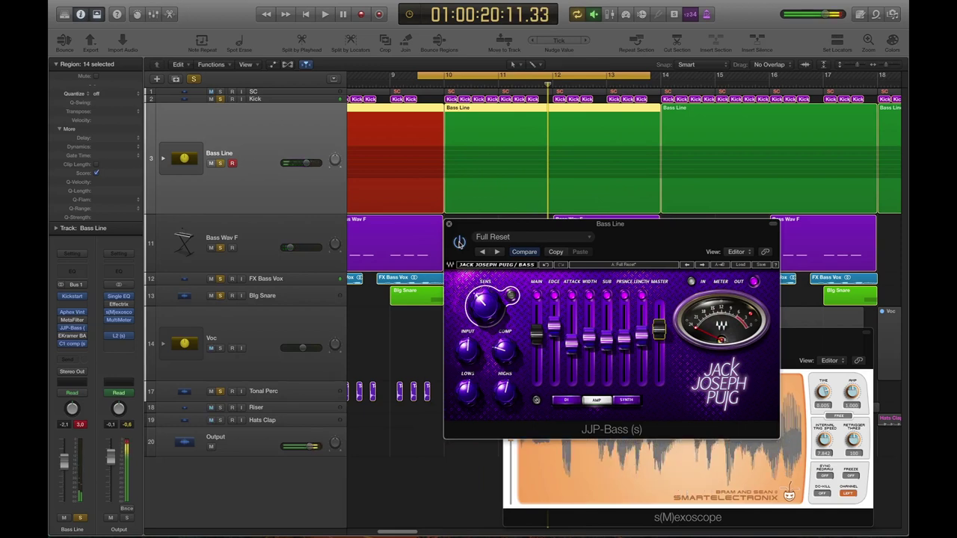
Step: Reposition the JJP-Bass window over the lower tracks and close it
drag(651, 232, 542, 230)
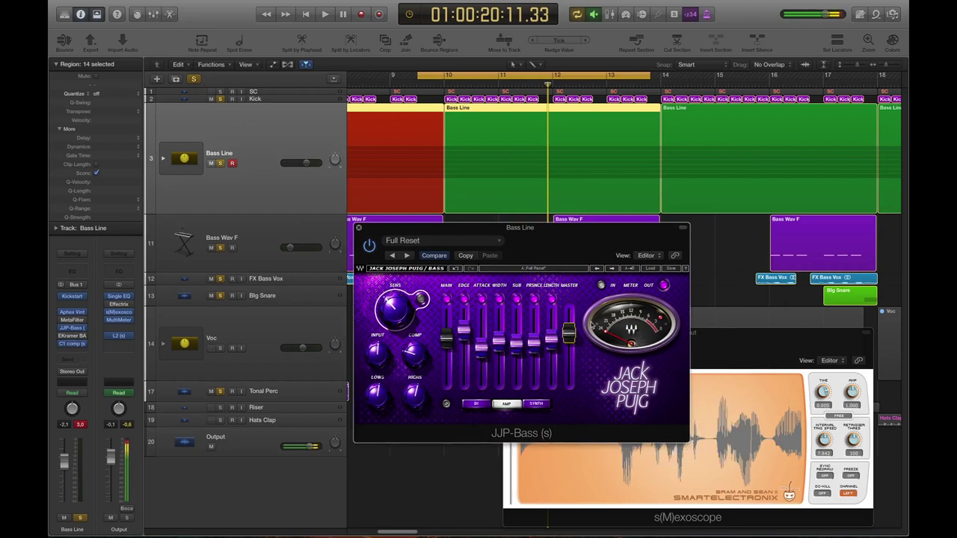
drag(412, 233, 499, 239)
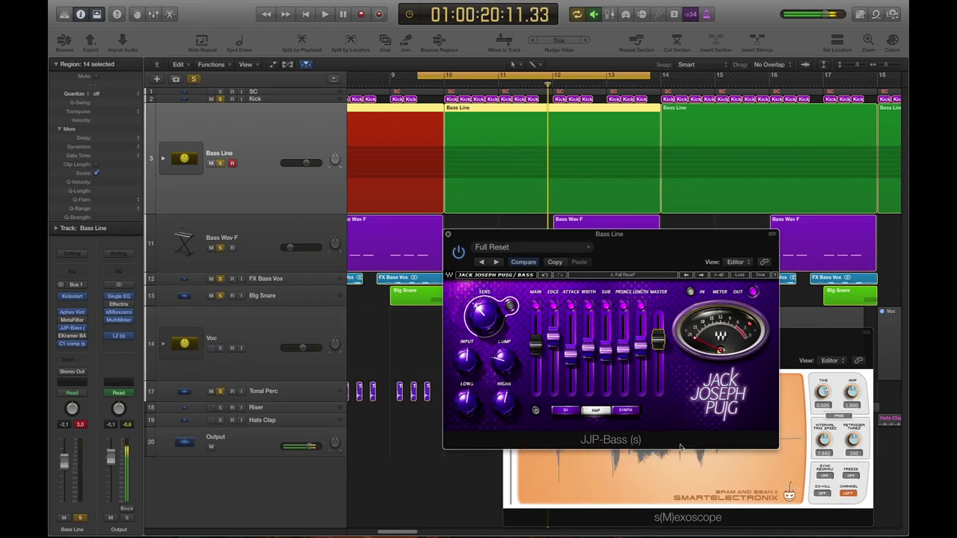
drag(637, 236, 639, 223)
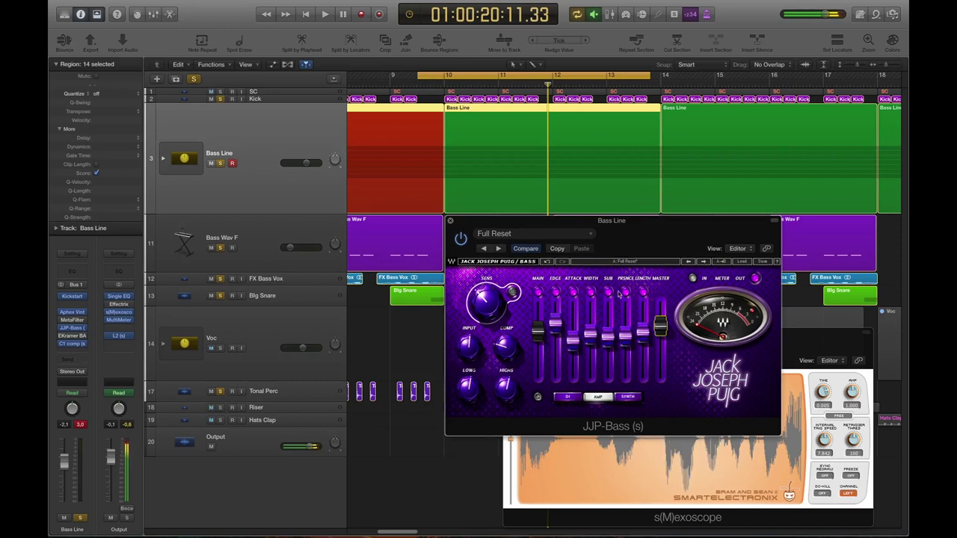
drag(672, 217, 673, 222)
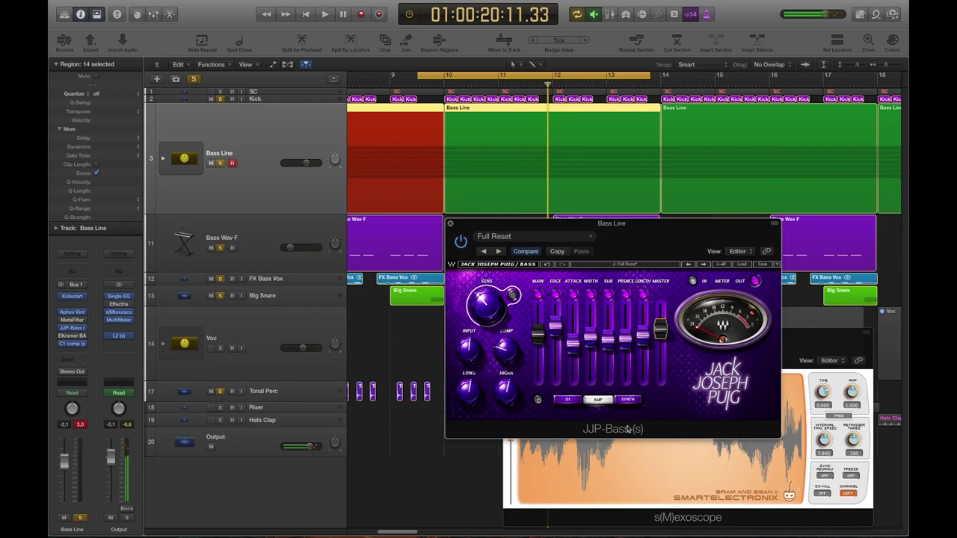
click(450, 223)
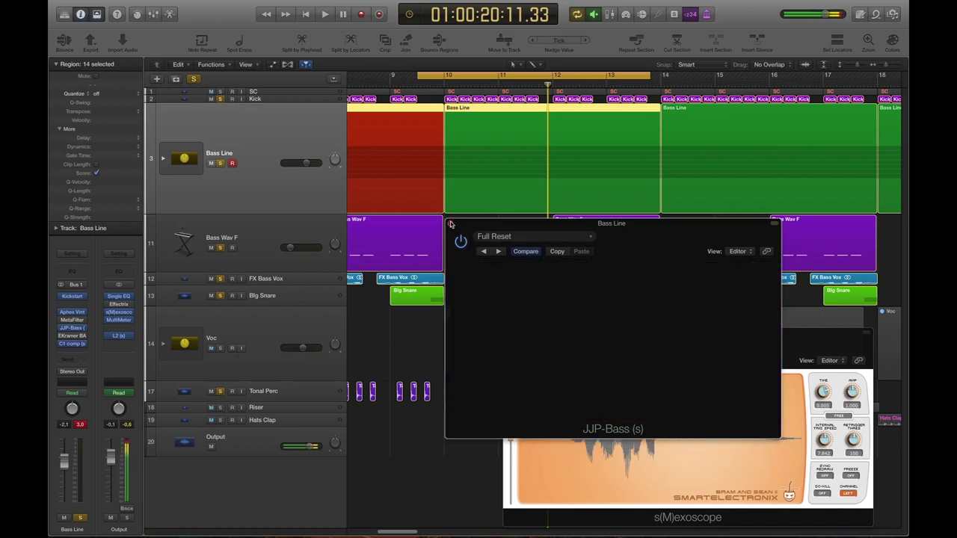
click(470, 235)
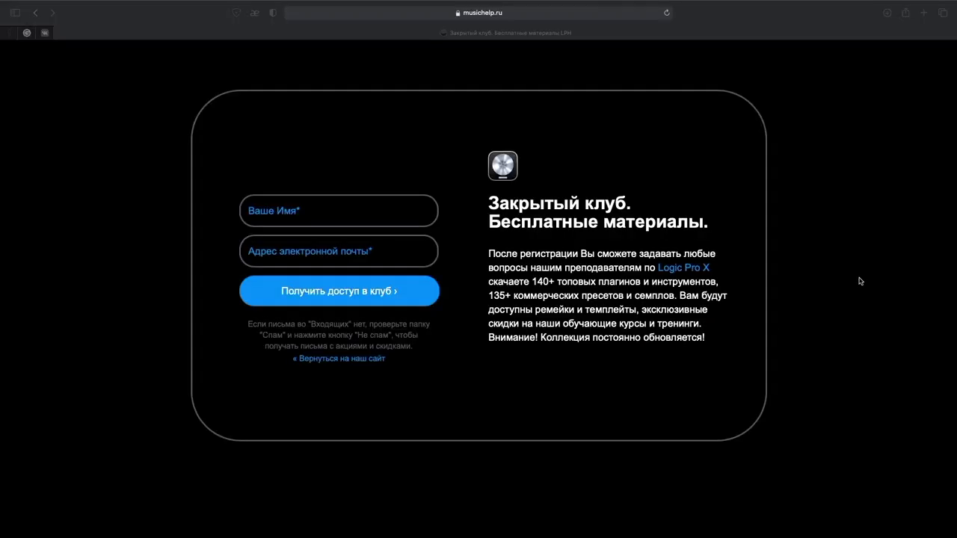
click(860, 281)
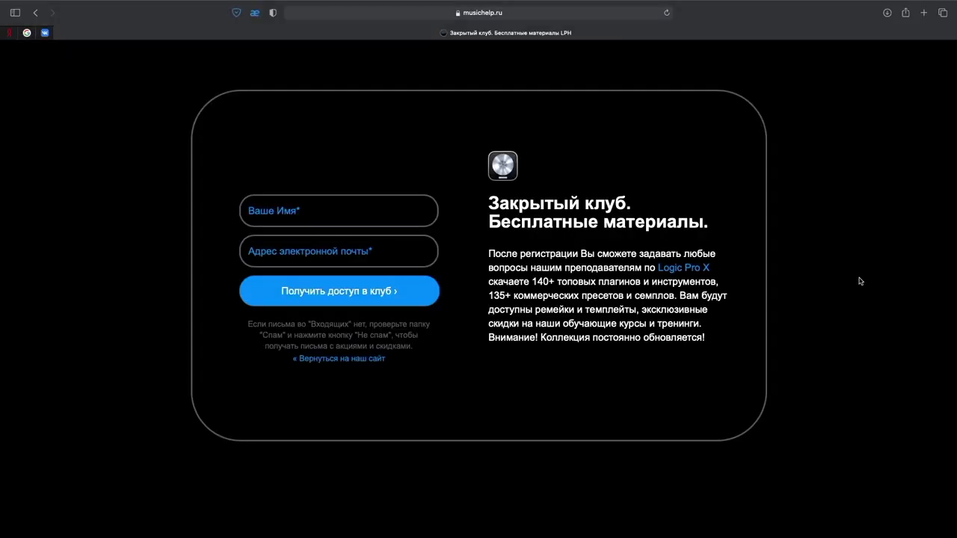
Step: Look through the Logic Pro X club page on musichelp.ru, from its introduction to the registration form at the end
scroll(860, 281, down, 5)
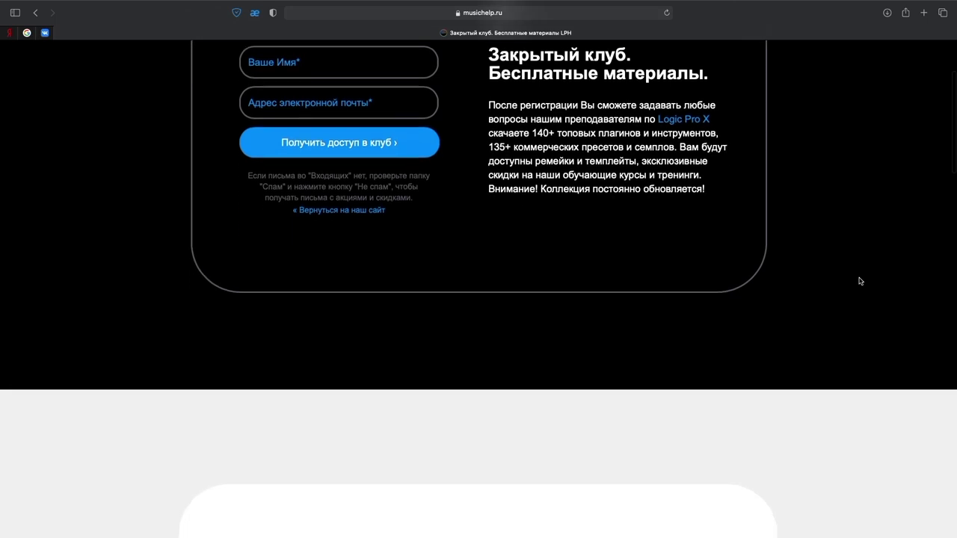
scroll(860, 281, down, 6)
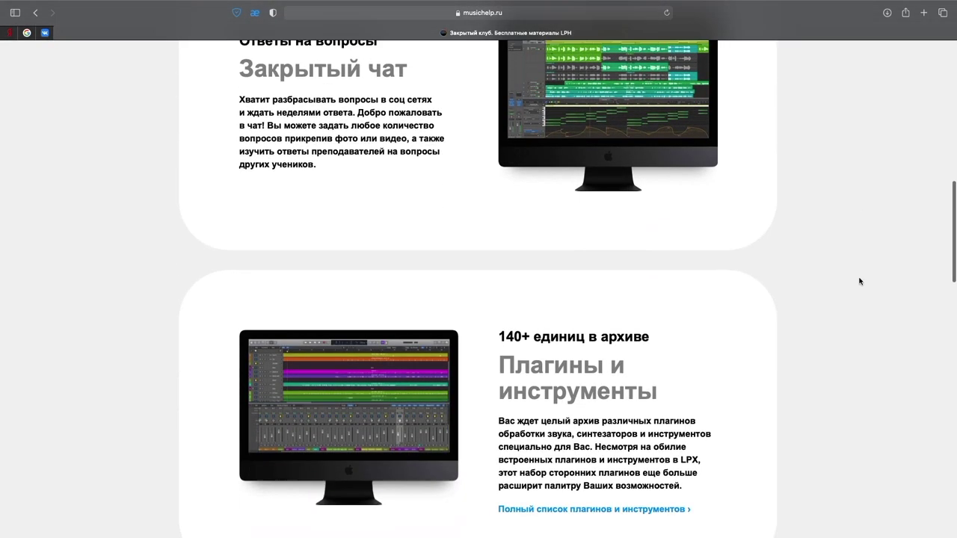
scroll(860, 281, down, 6)
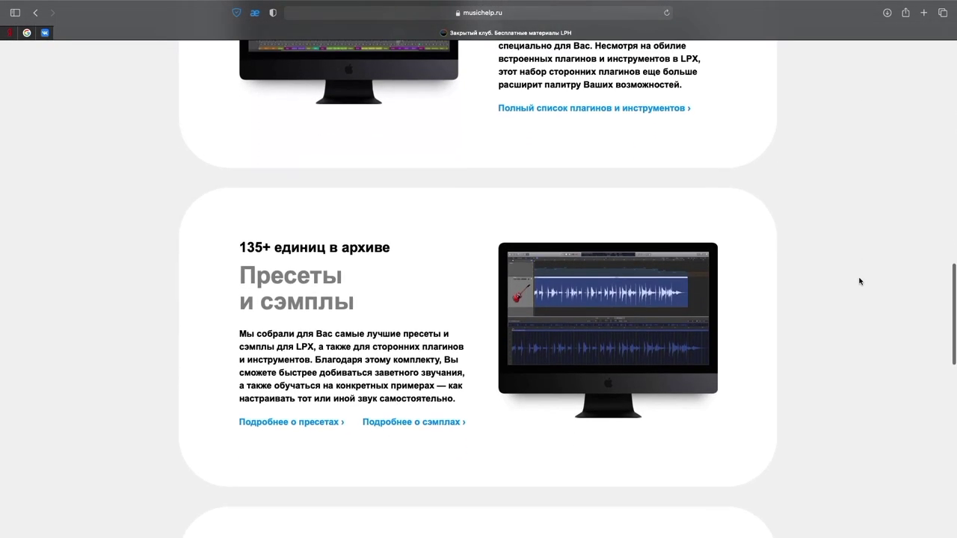
scroll(859, 281, down, 7)
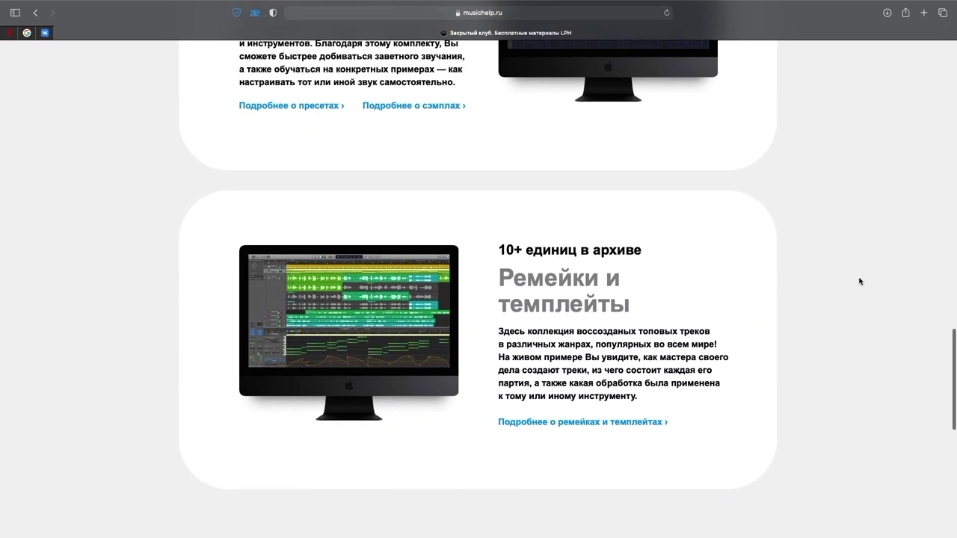
scroll(860, 281, down, 3)
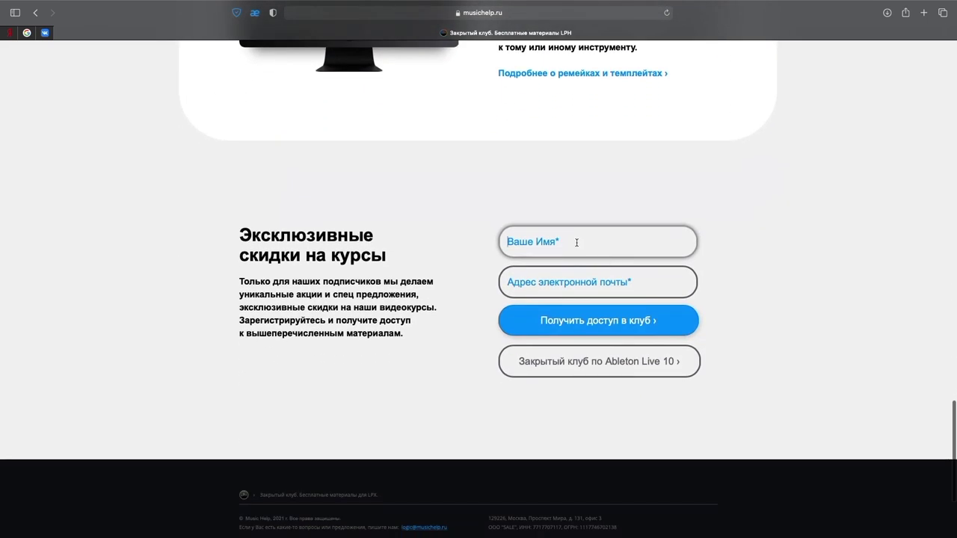
click(536, 281)
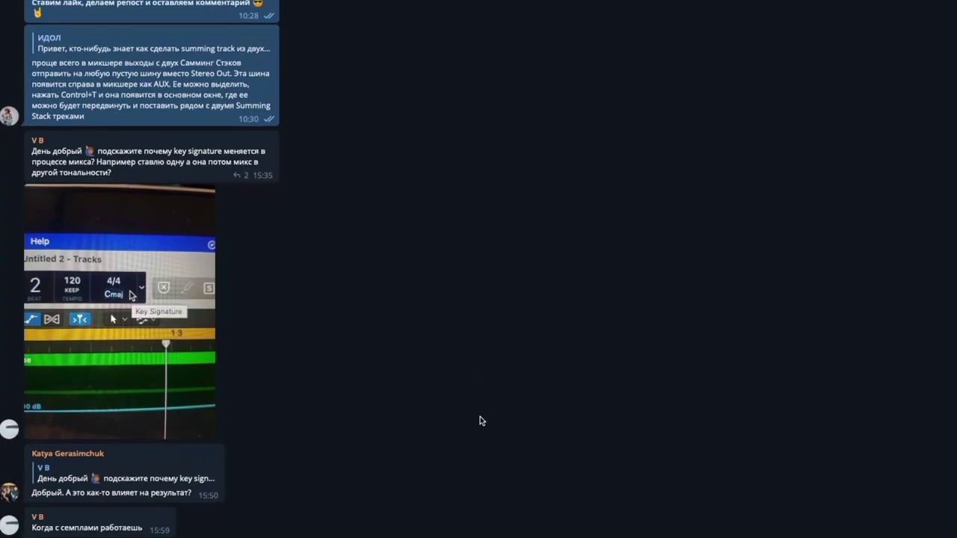
Step: Switch to the messenger and read through the club chat's questions, answers and course announcements
scroll(479, 419, down, 6)
scroll(480, 420, down, 5)
scroll(480, 416, down, 7)
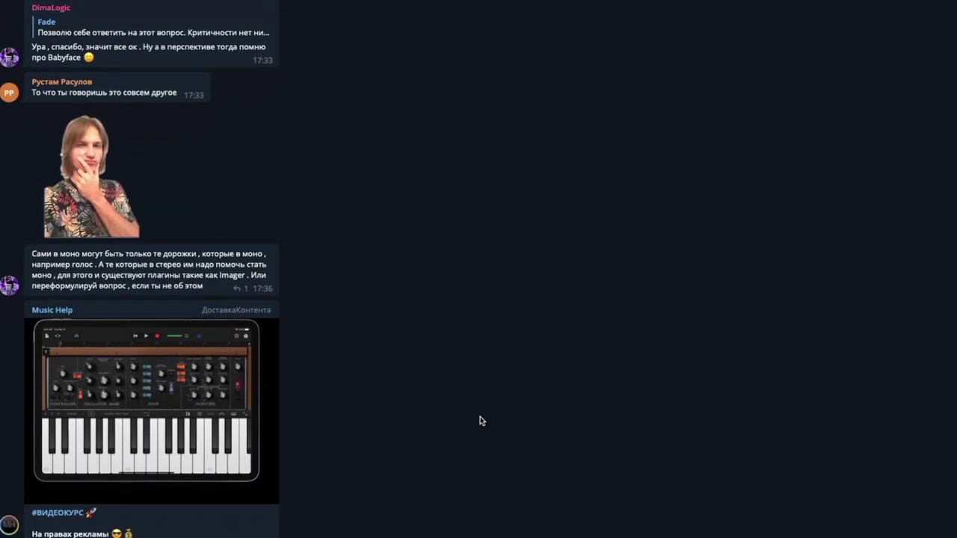
scroll(480, 419, down, 8)
scroll(480, 421, down, 8)
scroll(479, 421, down, 2)
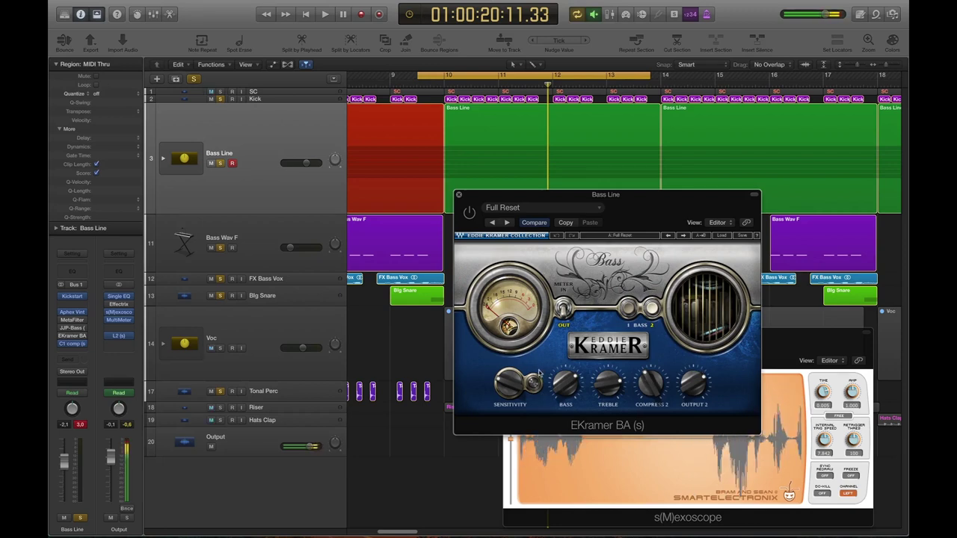
Step: In EKramer BA, check the Sensitivity, Bass, Treble, Compress and Output knobs and the meter switch, and select Bass mode 1
drag(510, 385, 510, 377)
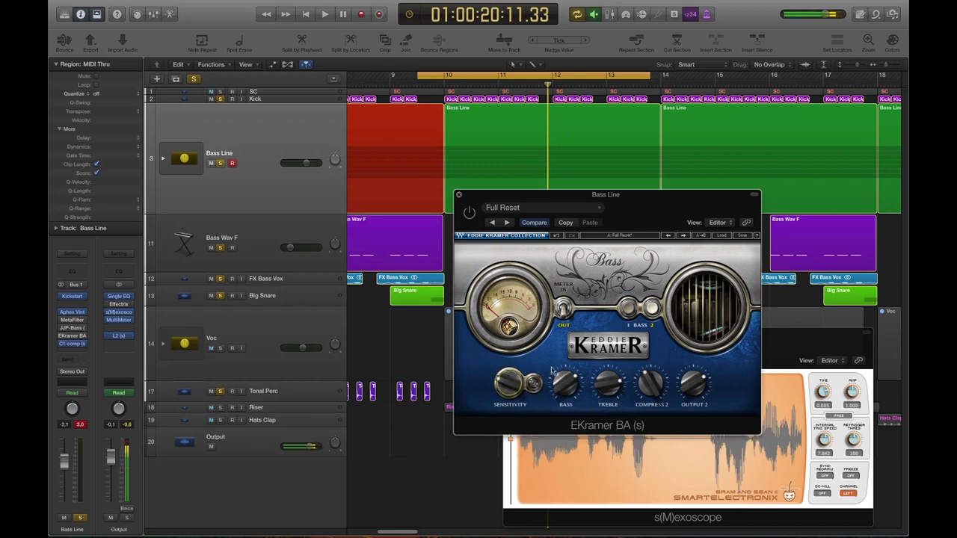
mouse_move(567, 387)
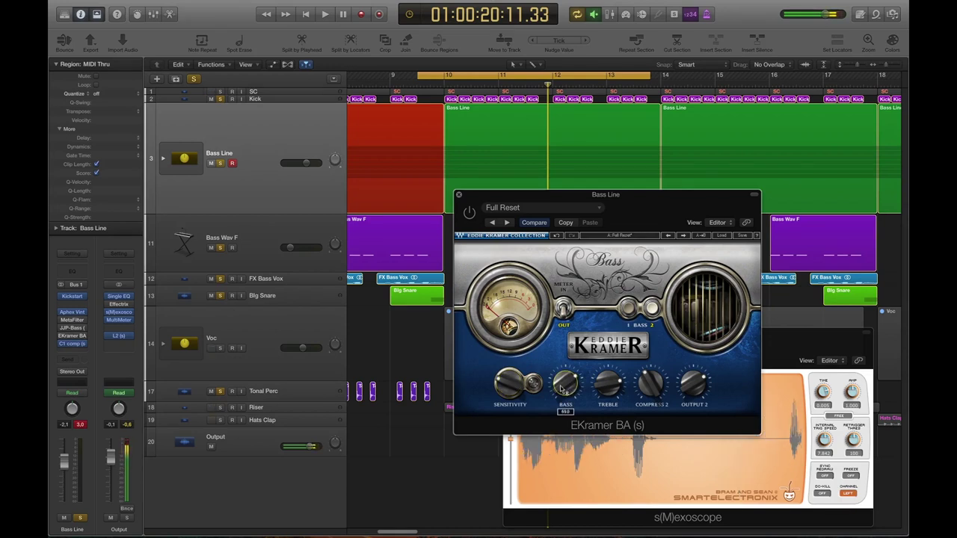
mouse_move(616, 386)
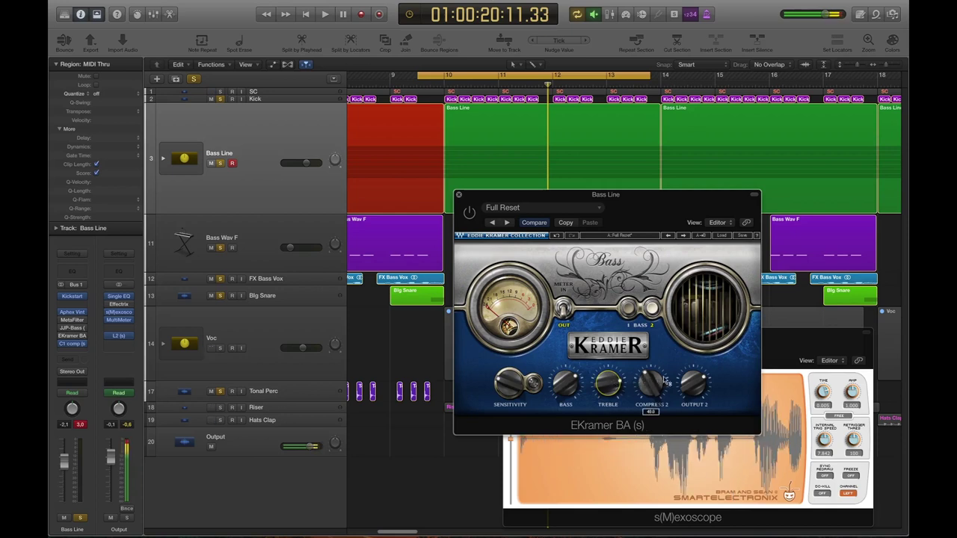
mouse_move(664, 380)
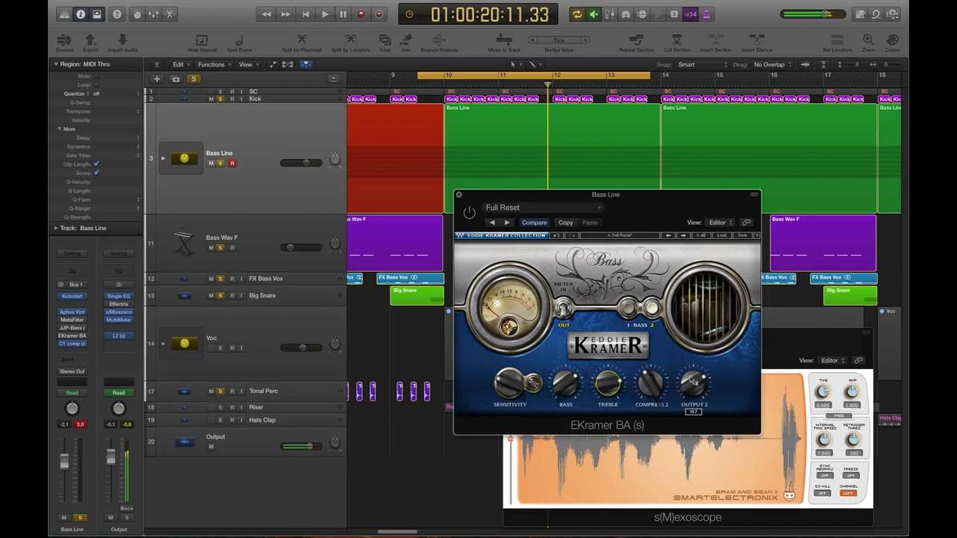
click(691, 382)
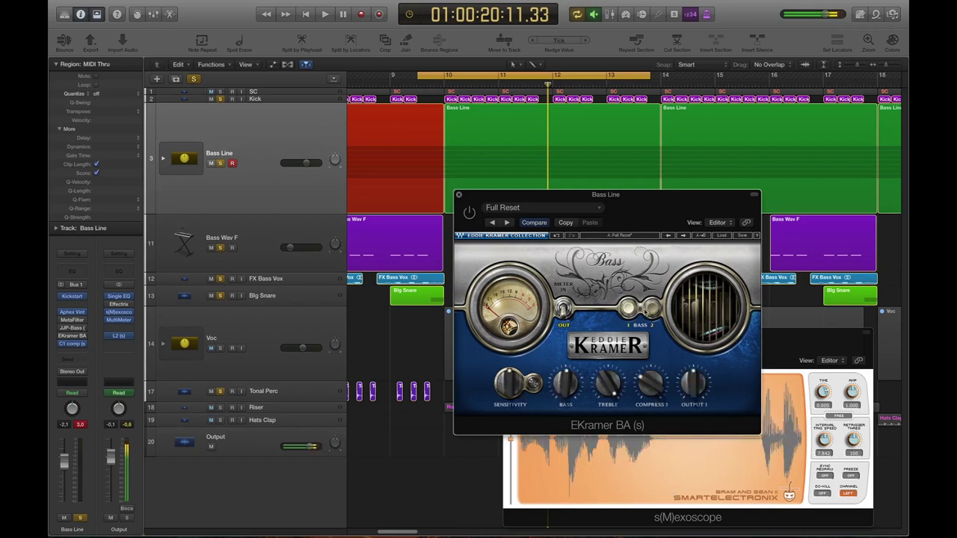
click(631, 311)
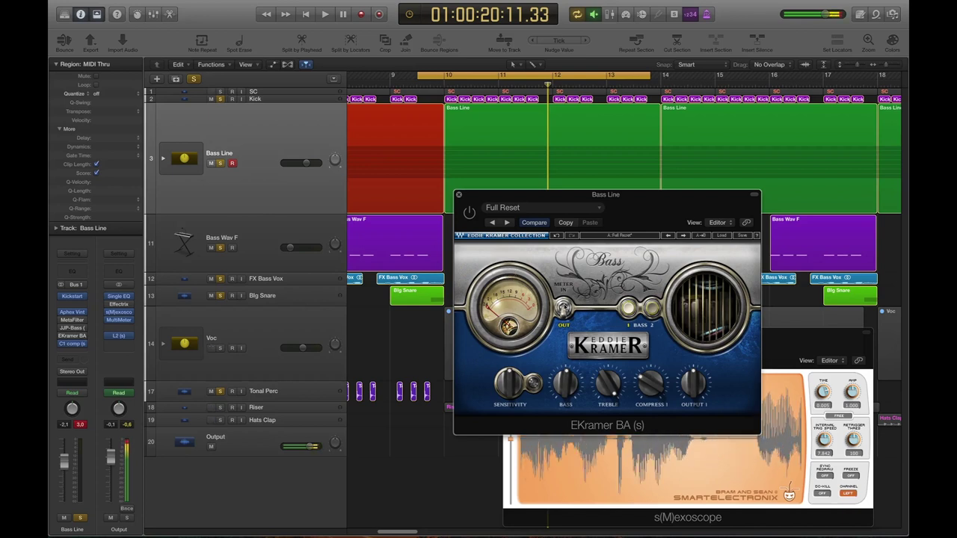
click(563, 306)
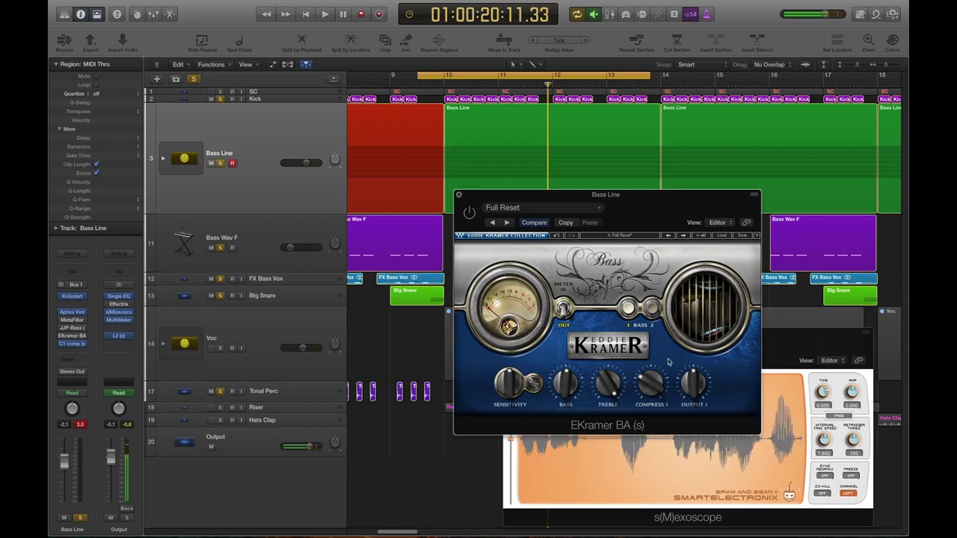
Step: Move the EKramer BA window clear of the Bass Line regions, shorten the cycle to end at bar 12 and play it
drag(495, 199, 529, 245)
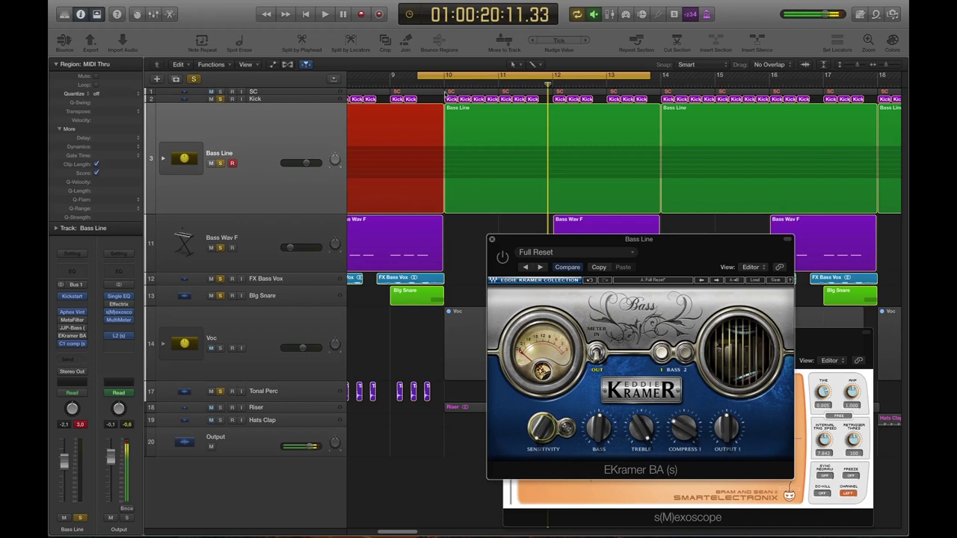
key(space)
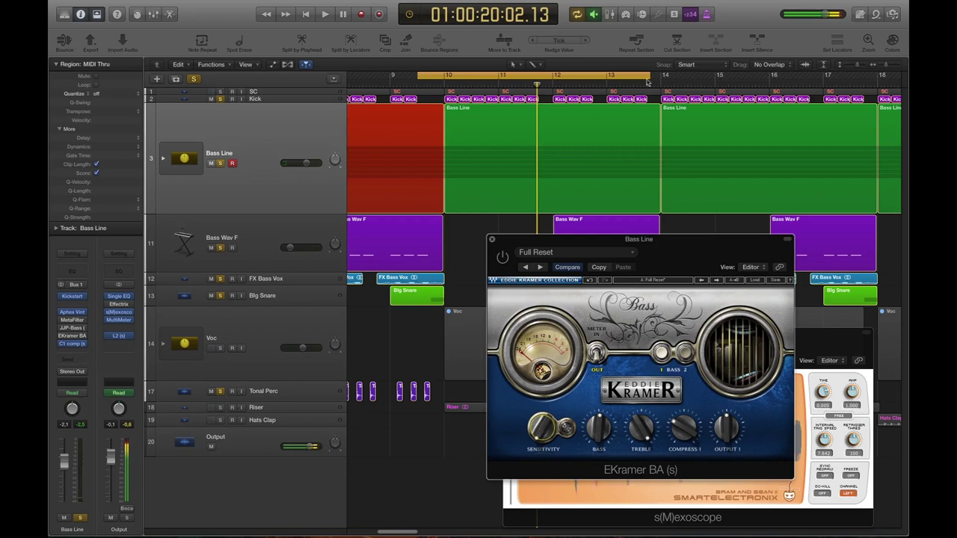
drag(651, 76, 551, 96)
key(space)
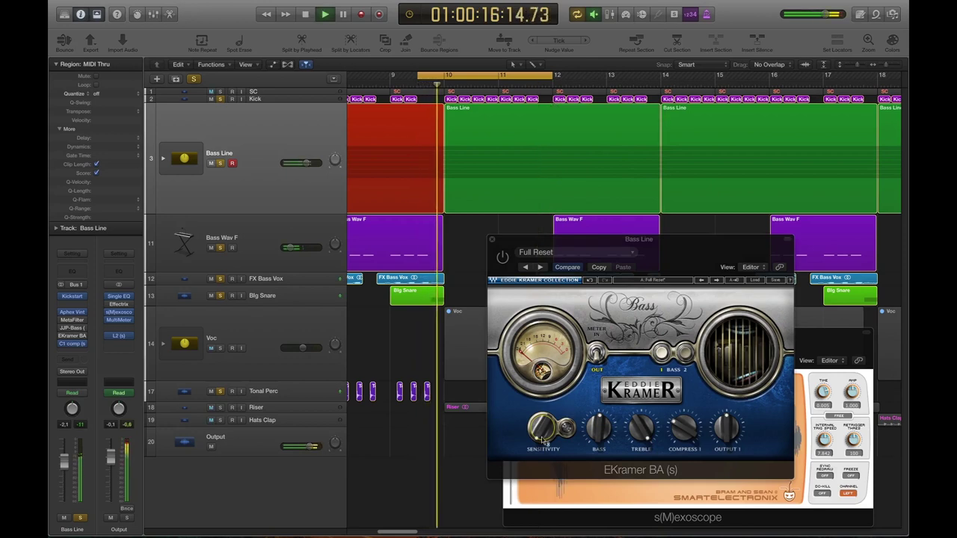
Step: Enable EKramer BA and raise its Sensitivity while auditioning the loop
mouse_move(542, 429)
drag(543, 429, 542, 395)
key(space)
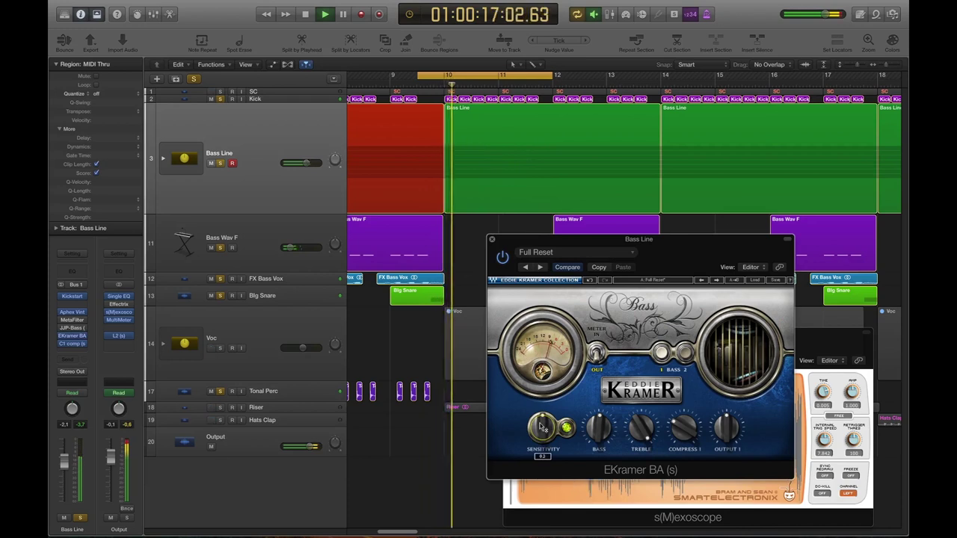
Step: Try several Treble settings in EKramer BA, settle on 71.4 and play the loop
drag(637, 453, 646, 431)
key(space)
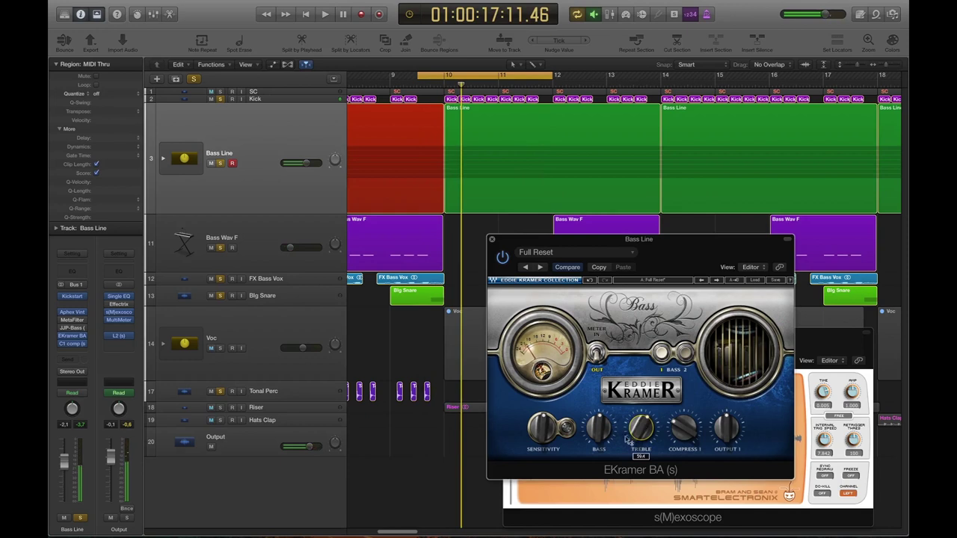
drag(641, 427, 640, 433)
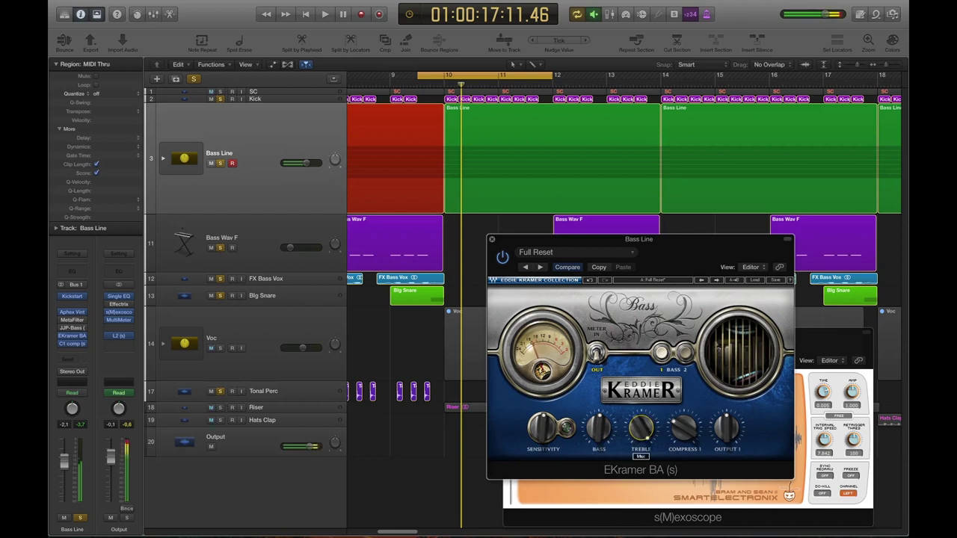
drag(641, 427, 641, 435)
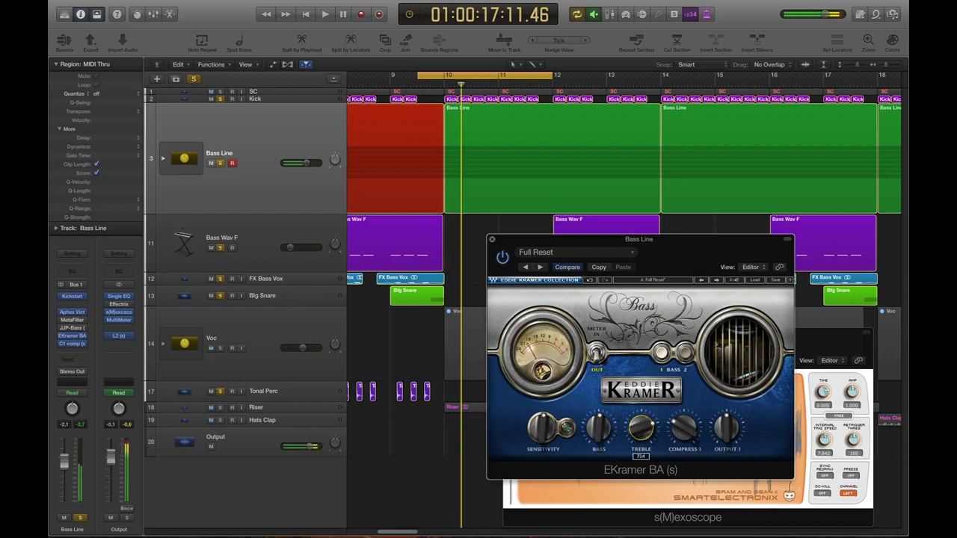
key(space)
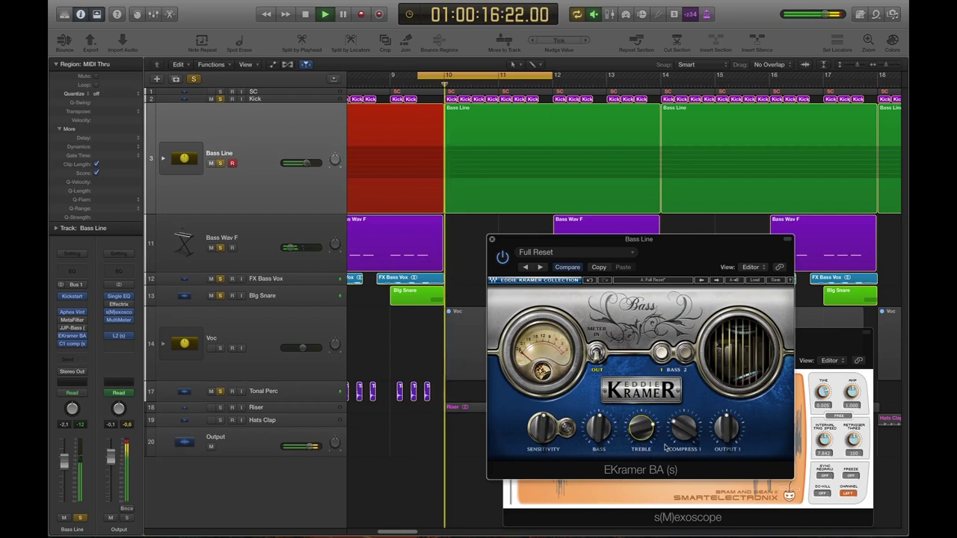
Step: Raise the Bass and Compress knobs in EKramer BA, starting and stopping the loop to audition the sound
drag(638, 430, 597, 417)
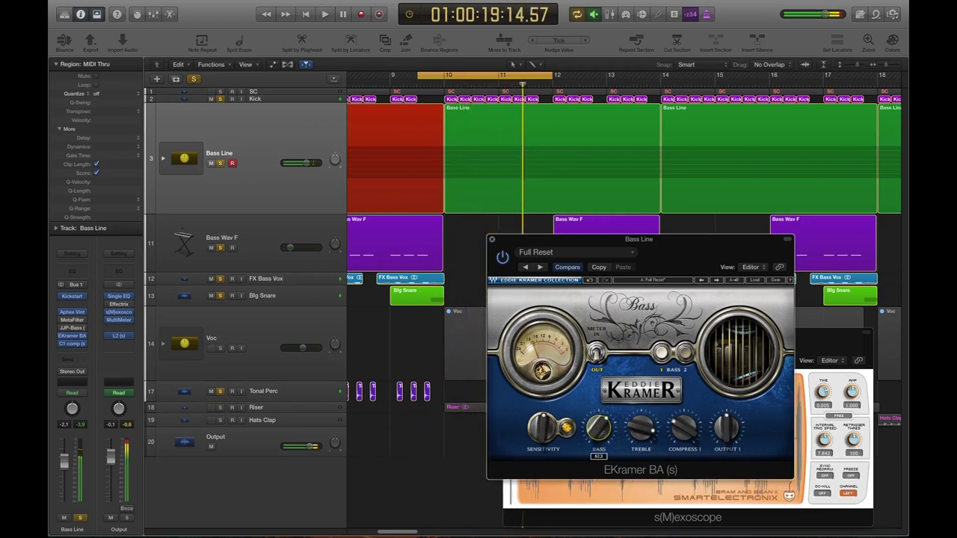
drag(681, 428, 681, 427)
key(space)
drag(683, 427, 683, 415)
key(space)
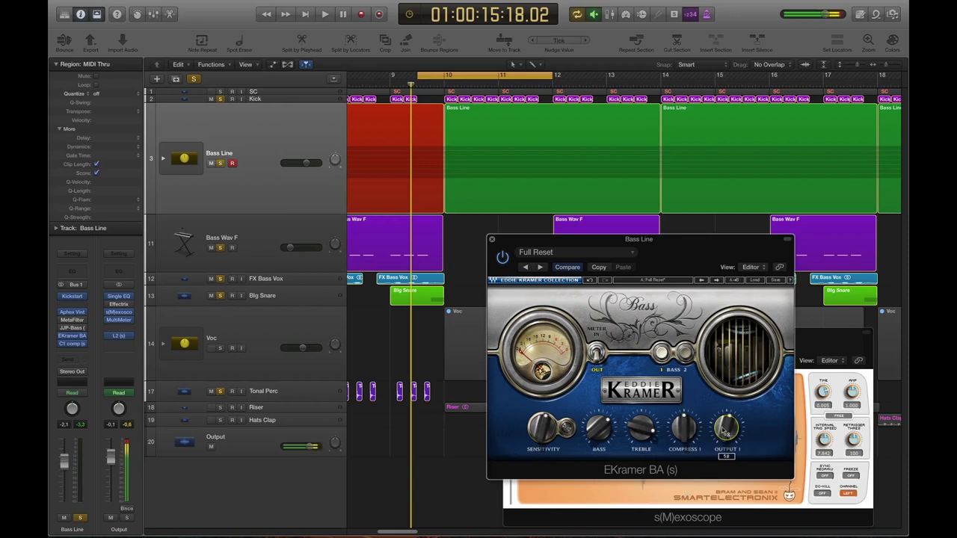
Step: Play the loop through EKramer BA and move its window up so the s(M)exoscope waveform is uncovered
key(space)
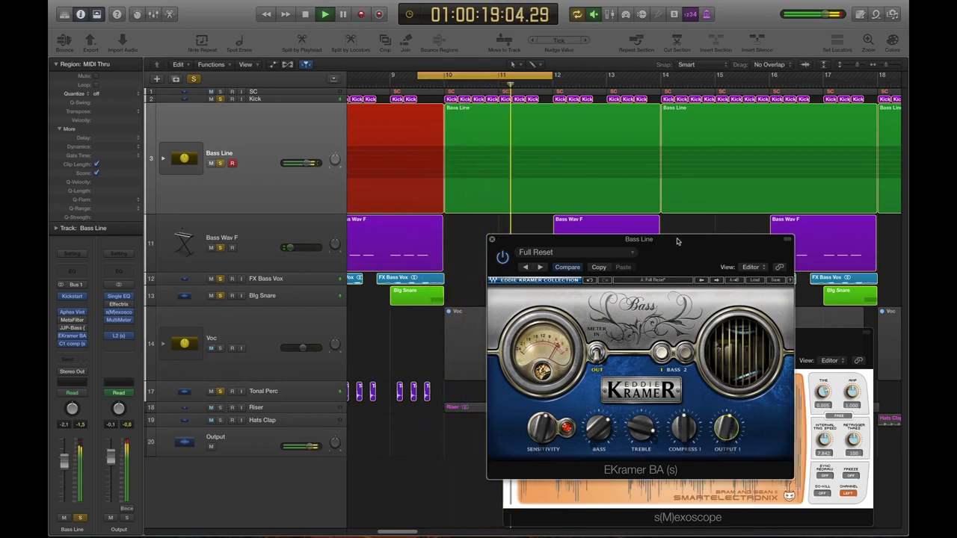
drag(661, 243, 722, 142)
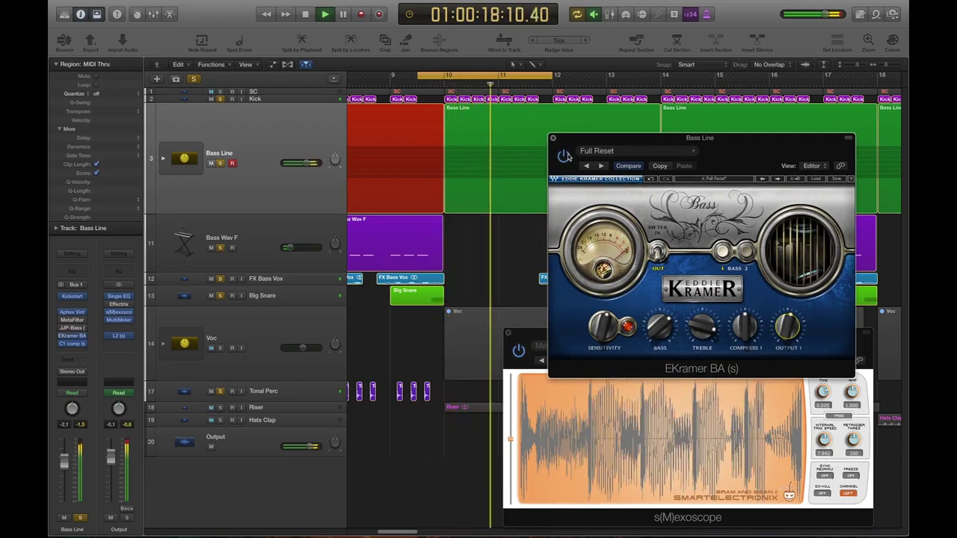
key(space)
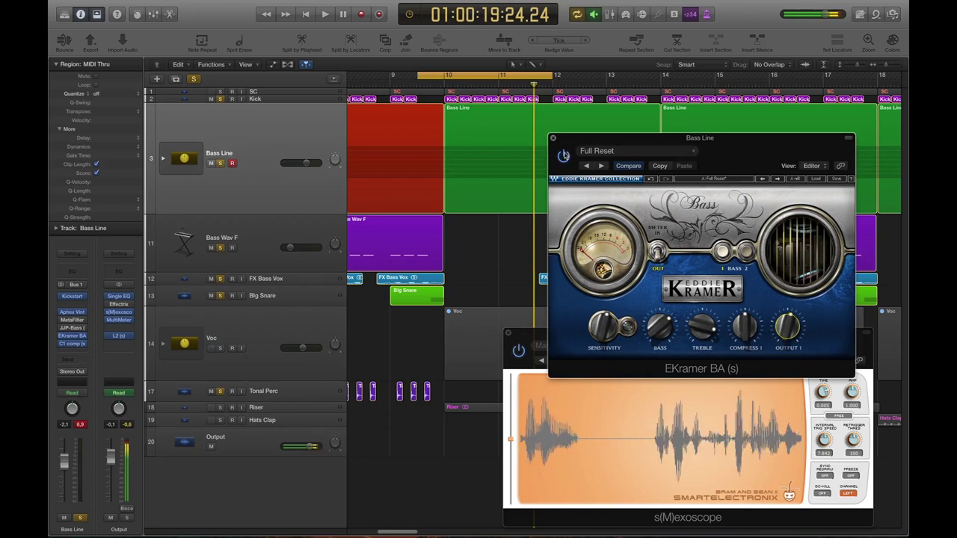
drag(569, 142, 594, 95)
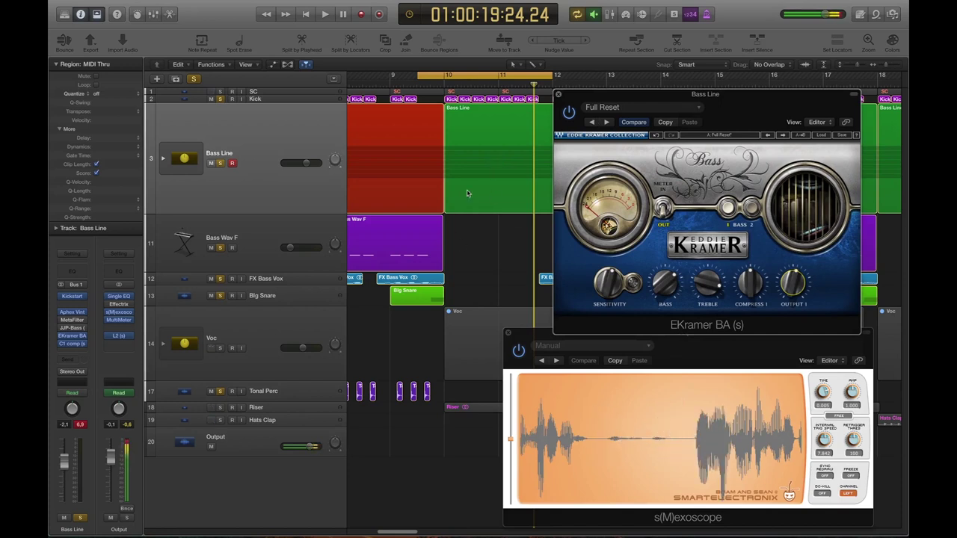
Step: Open JJP-Bass on the Bass Line channel beside EKramer BA to compare the two plug-ins, and close it
scroll(467, 194, right, 1)
scroll(467, 193, left, 2)
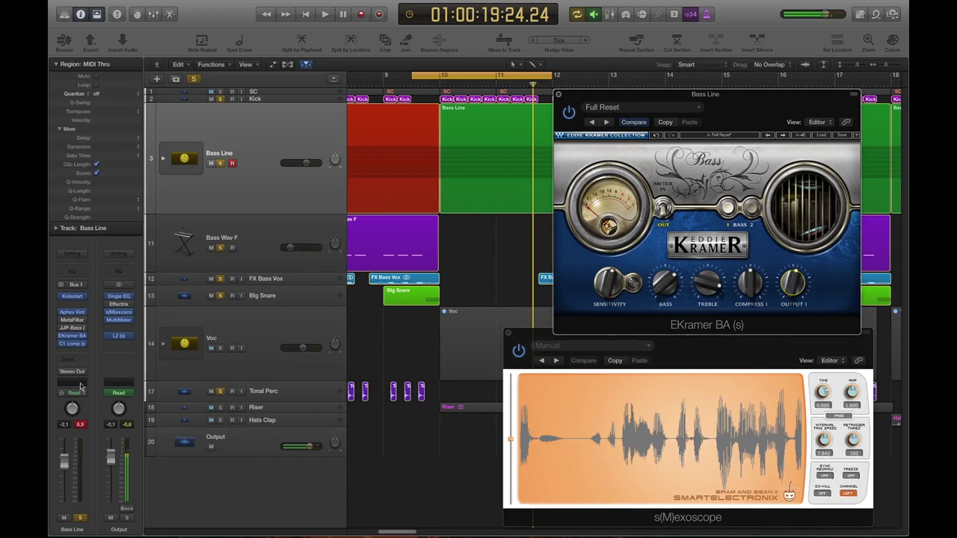
click(73, 329)
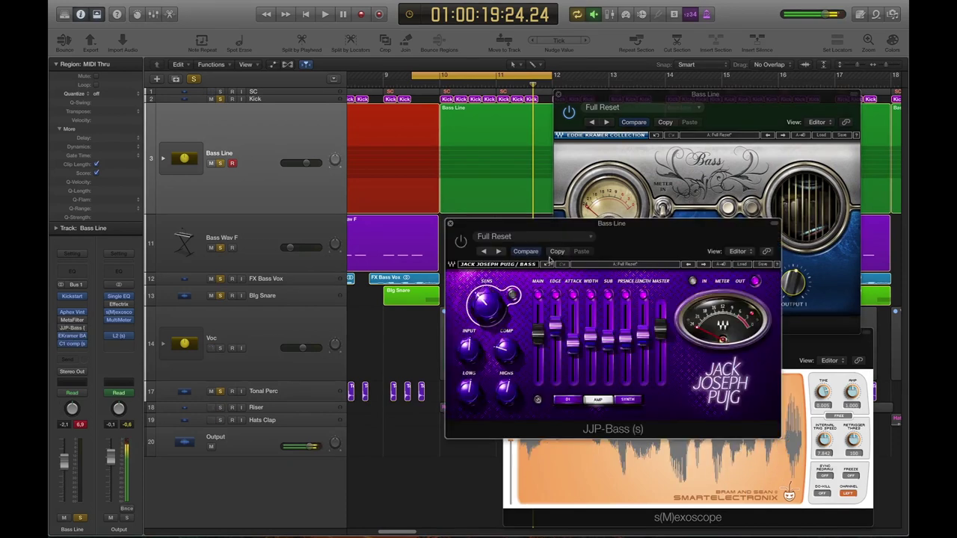
drag(536, 226, 331, 269)
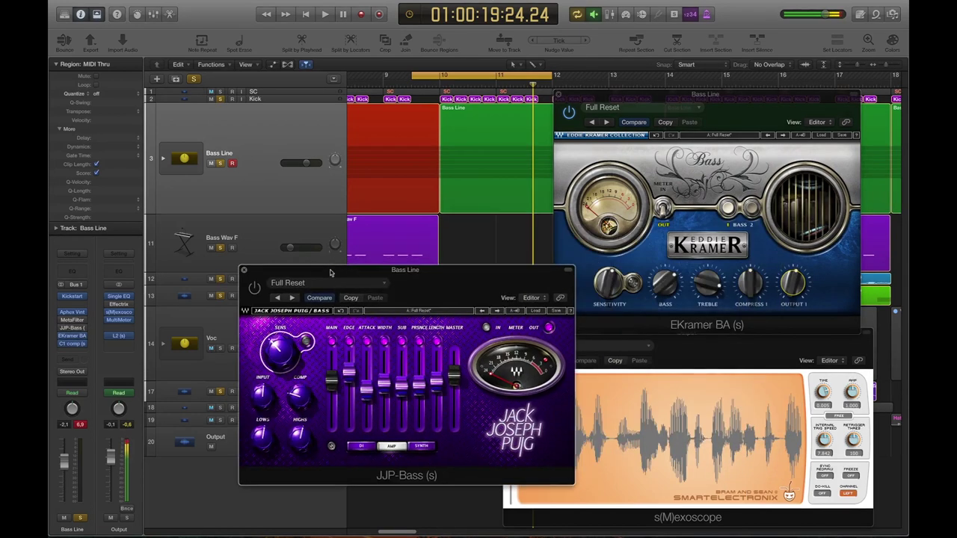
click(243, 267)
Step: Re-enable MetaFilter on the Bass Line channel strip and play the loop
click(580, 95)
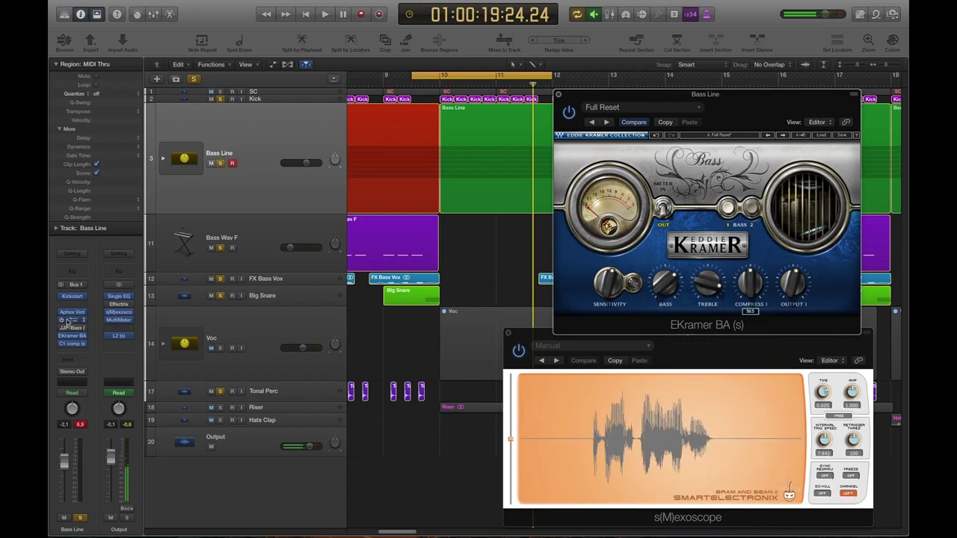
click(467, 241)
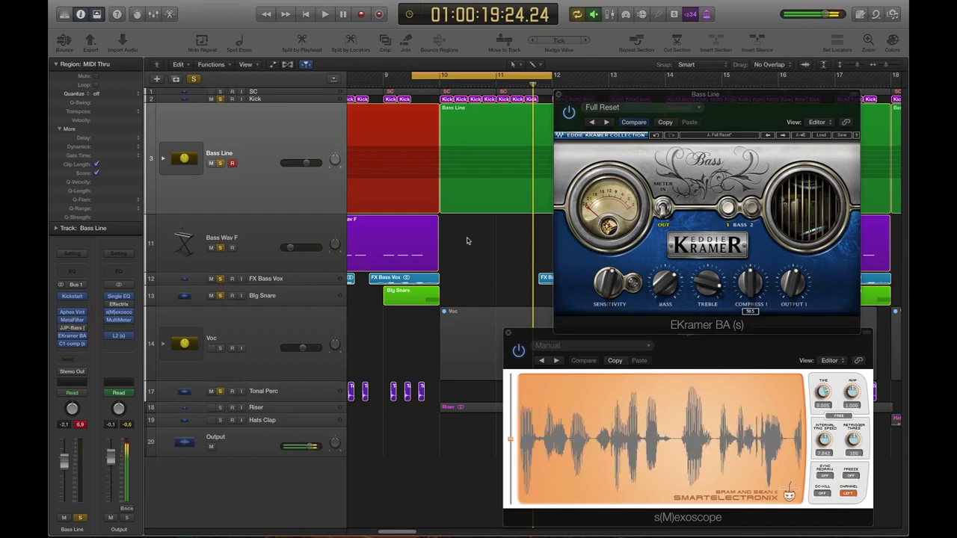
key(space)
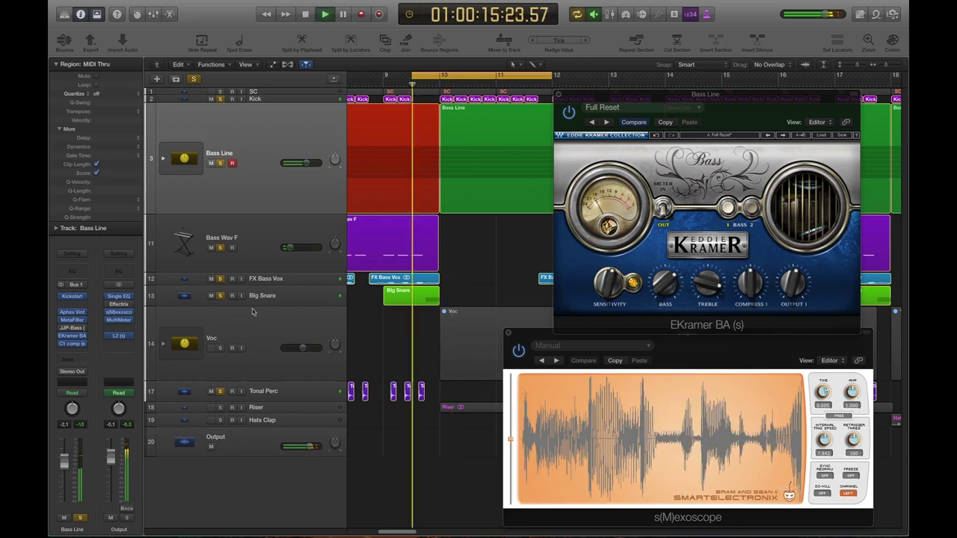
Step: Lower the Bass knob in EKramer BA to 22.2 and play the loop
click(665, 283)
drag(664, 283, 664, 306)
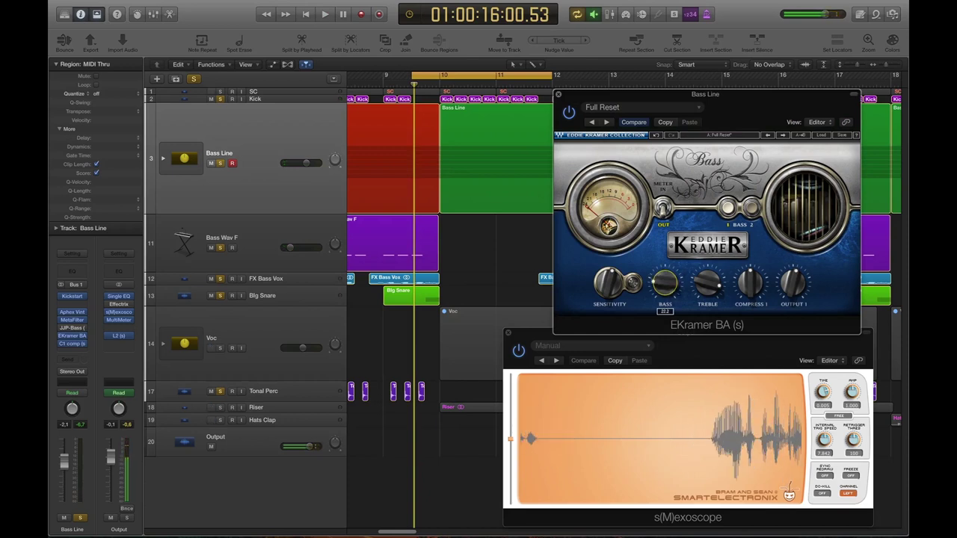
key(space)
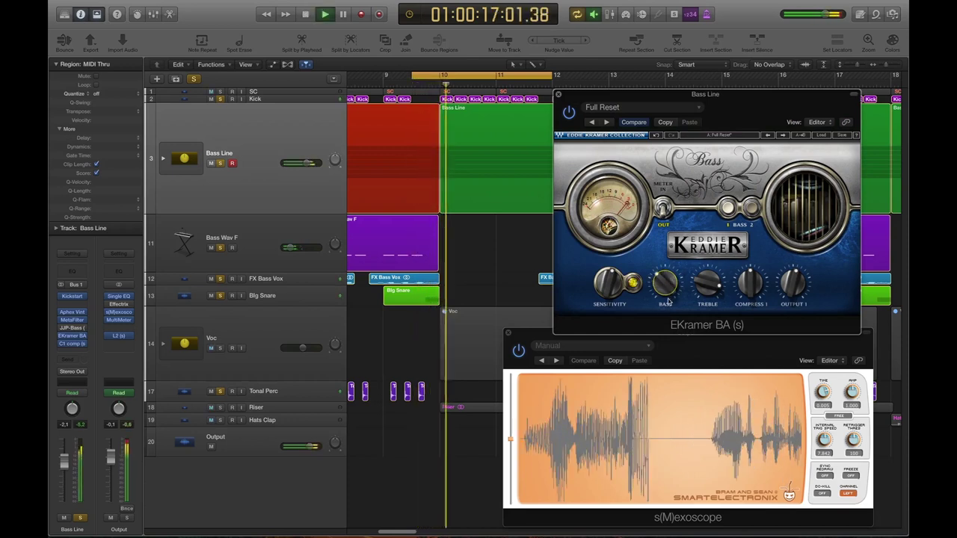
Step: Set EKramer BA's Sensitivity to 49.5 and fine-tune Output and Treble while playing the loop
mouse_move(609, 284)
mouse_down()
mouse_move(609, 309)
mouse_move(604, 279)
mouse_up()
key(space)
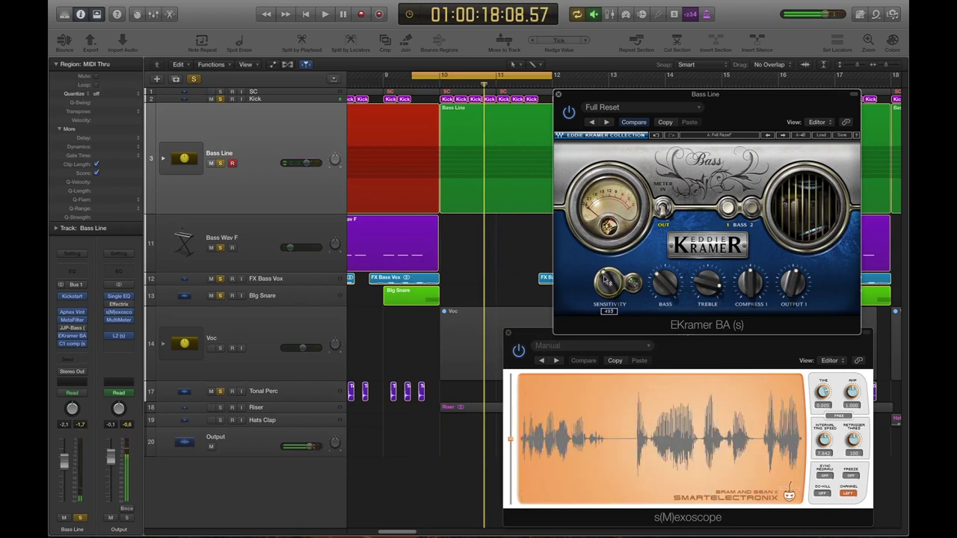
key(space)
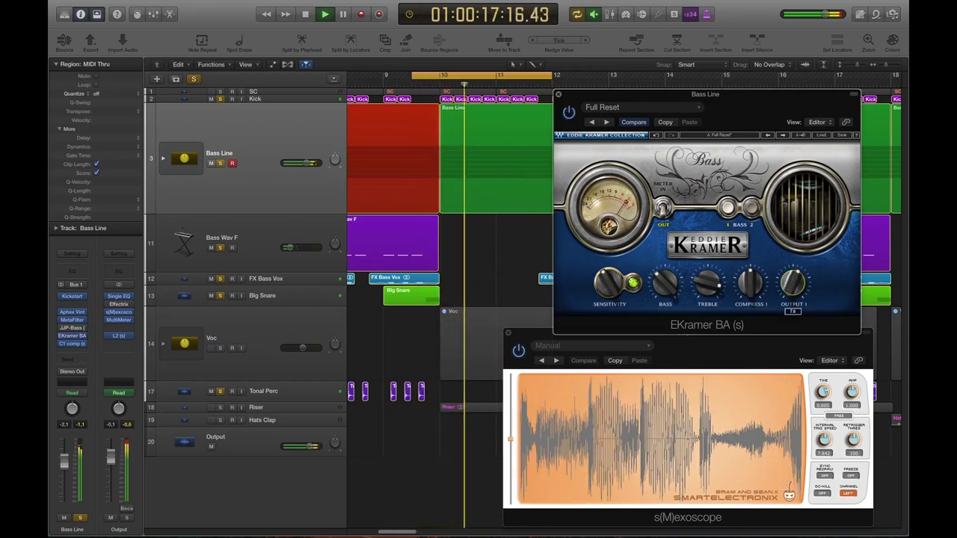
mouse_move(707, 283)
mouse_down()
mouse_move(707, 258)
mouse_move(707, 269)
mouse_up()
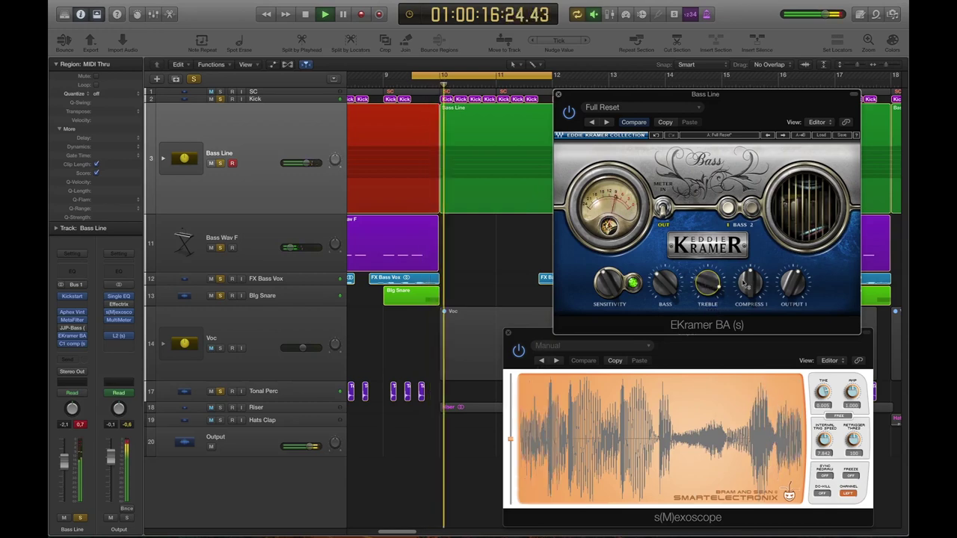